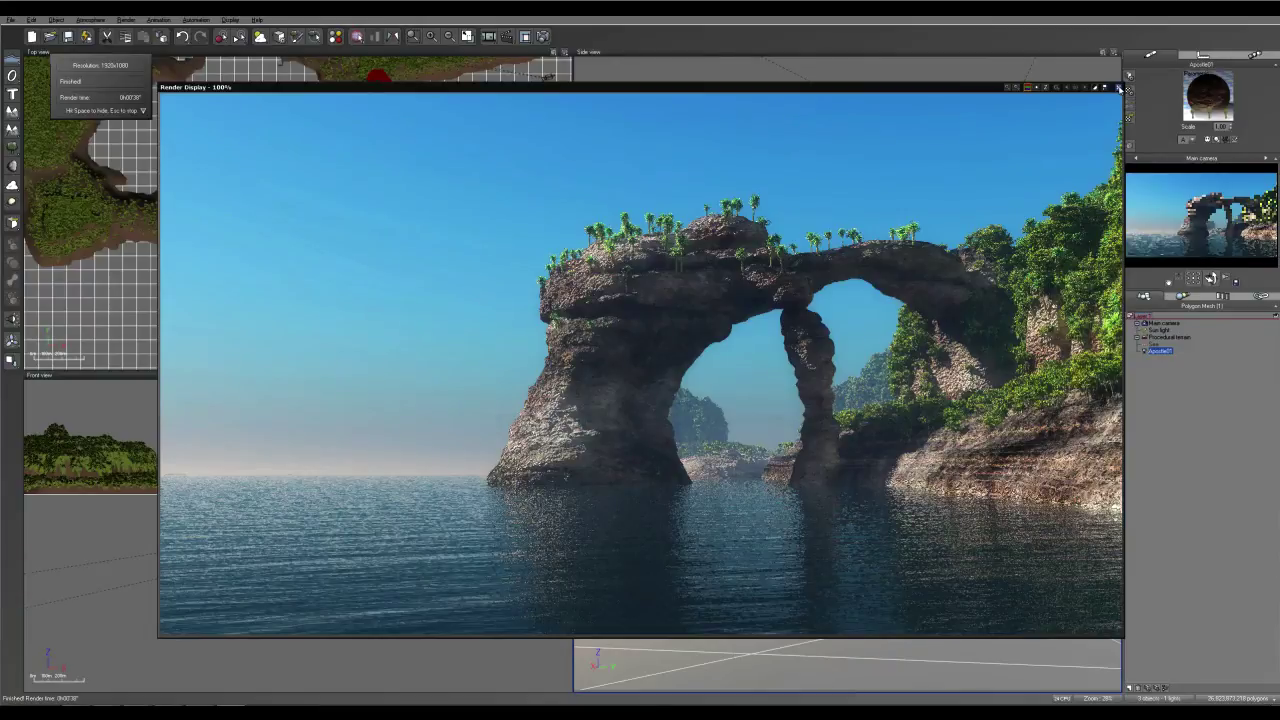
Close the render and open the water surface options of the Infinite plane sea
click(1119, 88)
click(1162, 338)
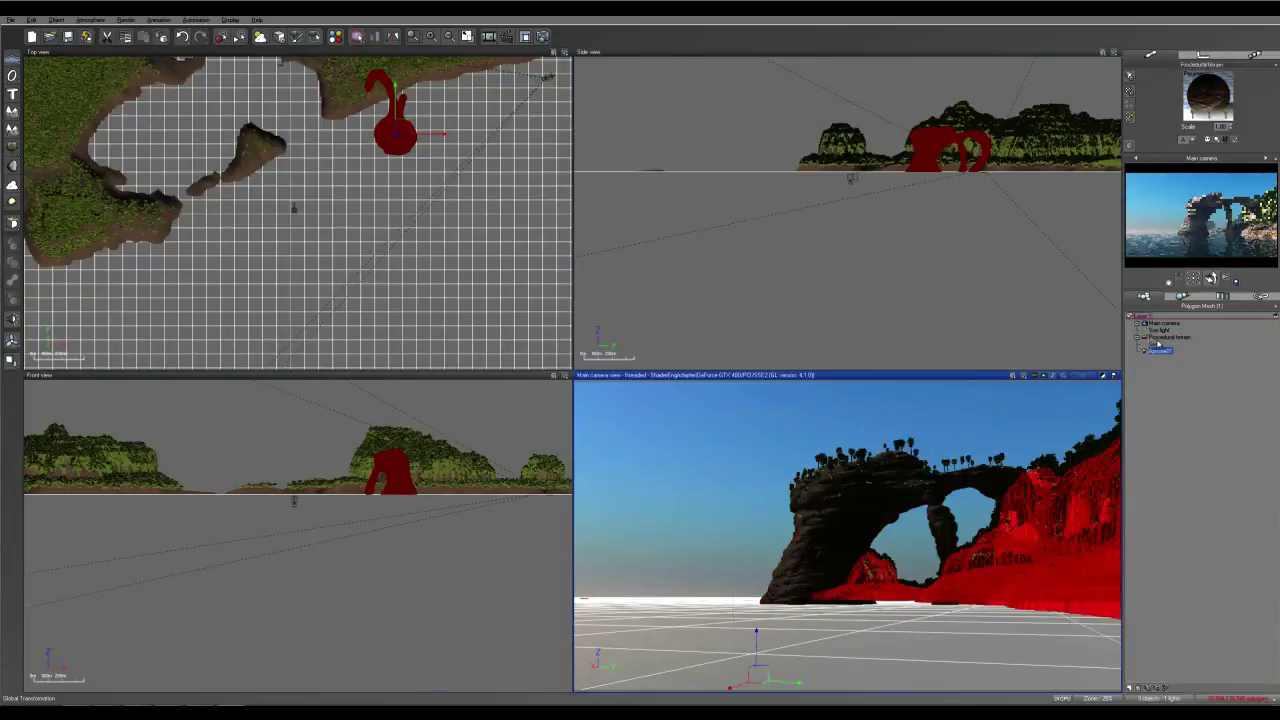
click(1156, 345)
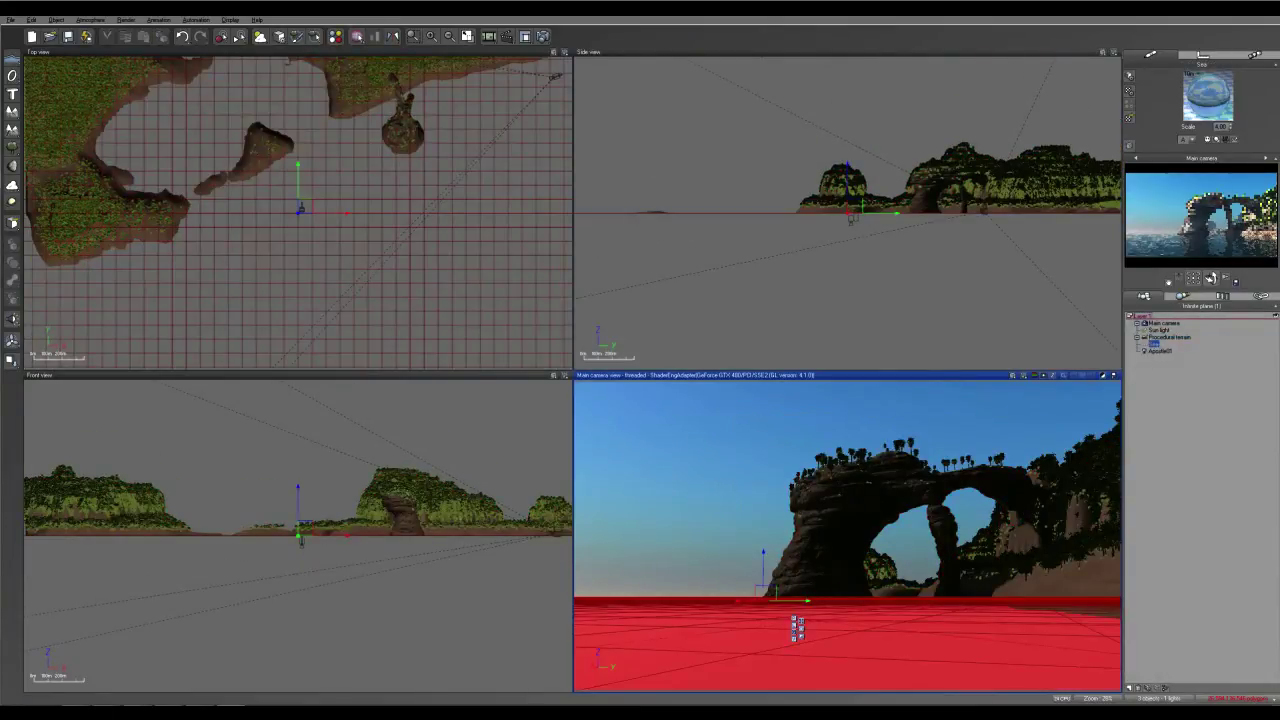
double_click(1155, 344)
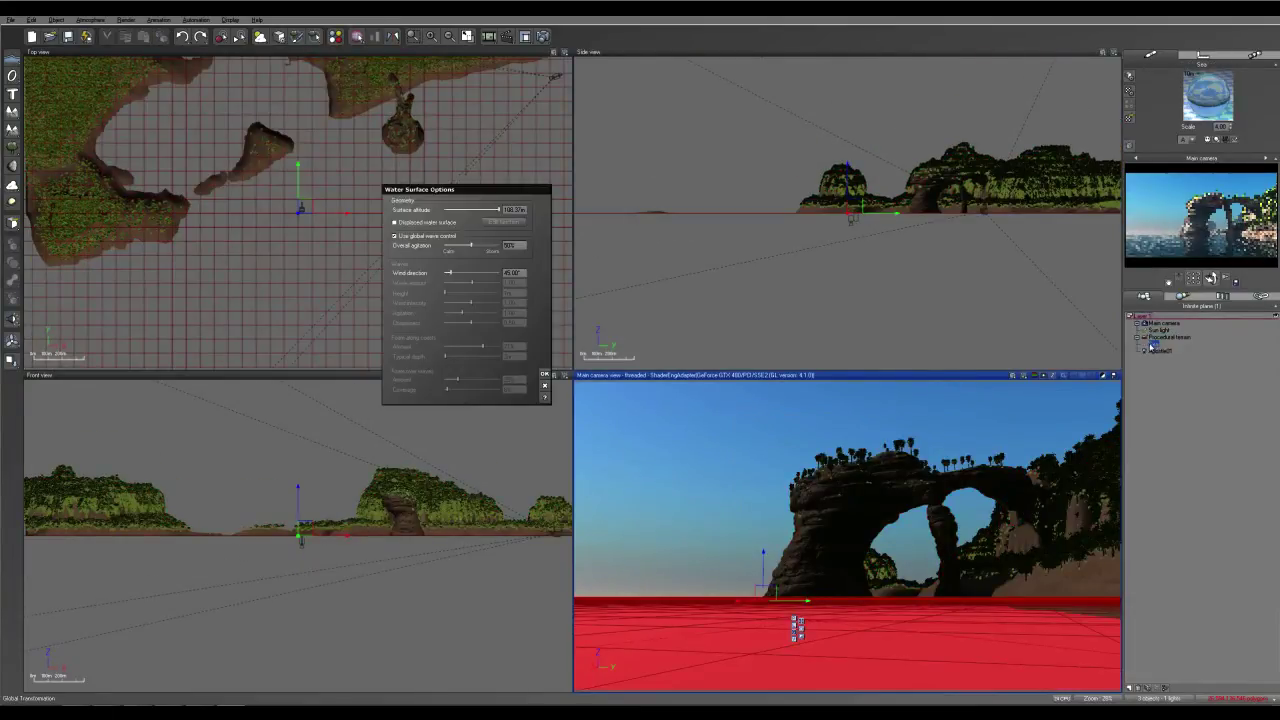
Enable Displaced water surface and set overall agitation to 52%
click(432, 208)
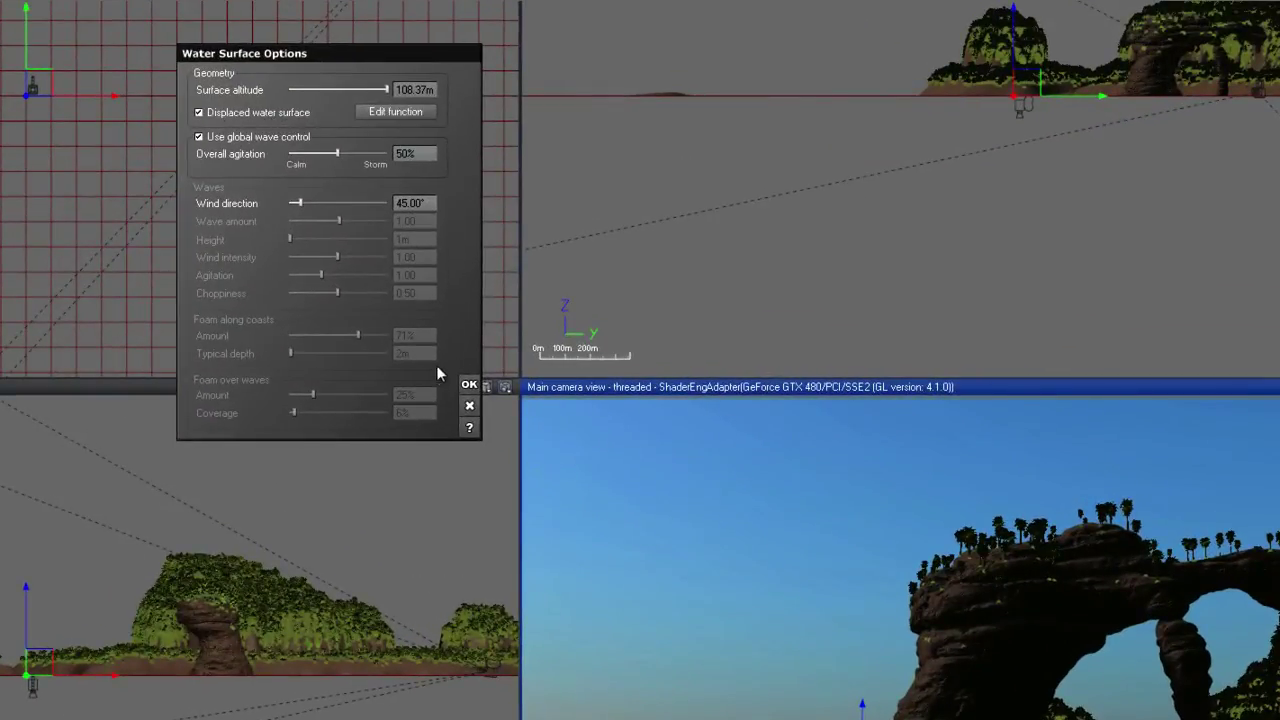
drag(318, 155, 348, 155)
mouse_move(366, 154)
mouse_down()
mouse_move(344, 161)
mouse_move(384, 153)
mouse_move(370, 154)
mouse_up()
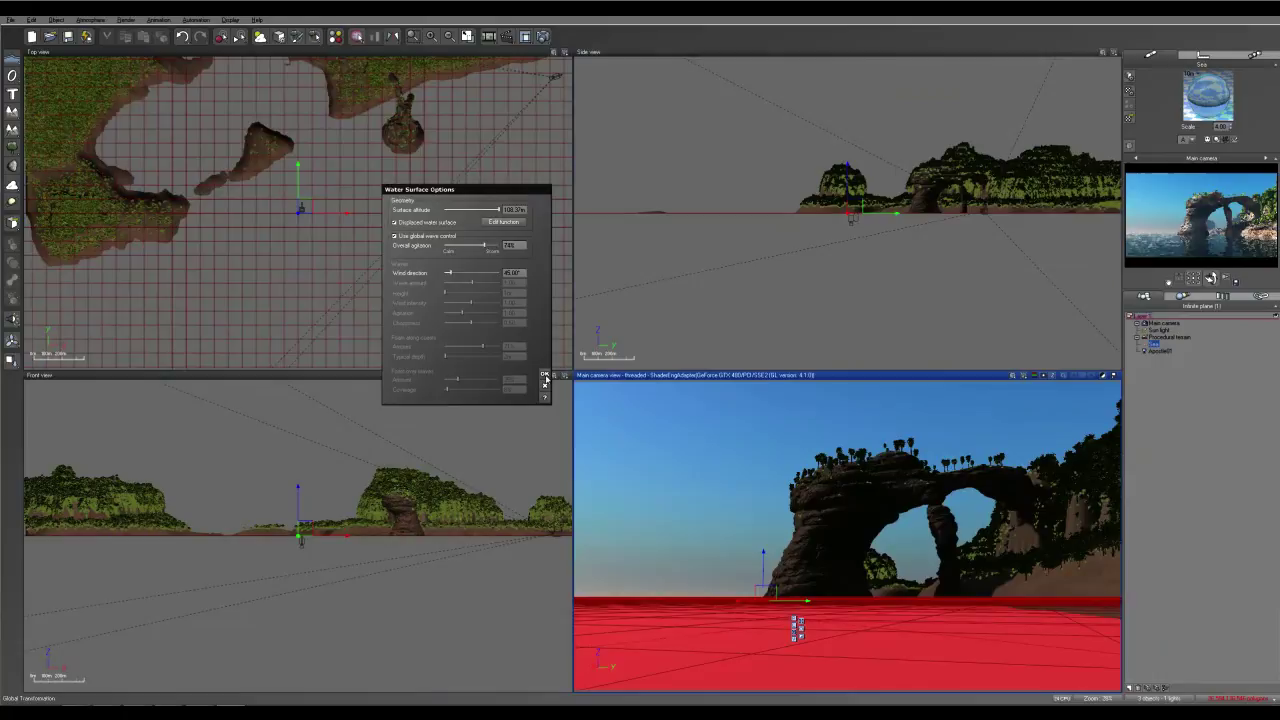
Confirm the water settings, edit the Sea material and set the Foam alpha boost to -100%
click(544, 374)
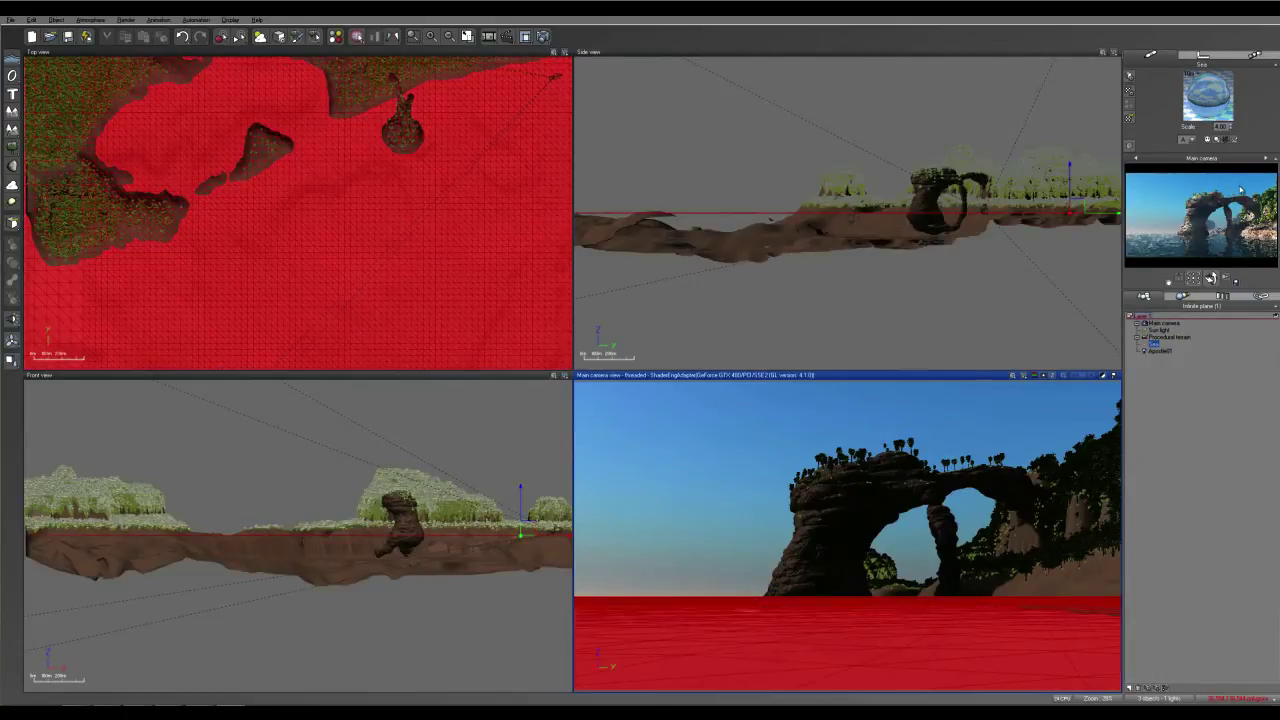
right_click(1208, 95)
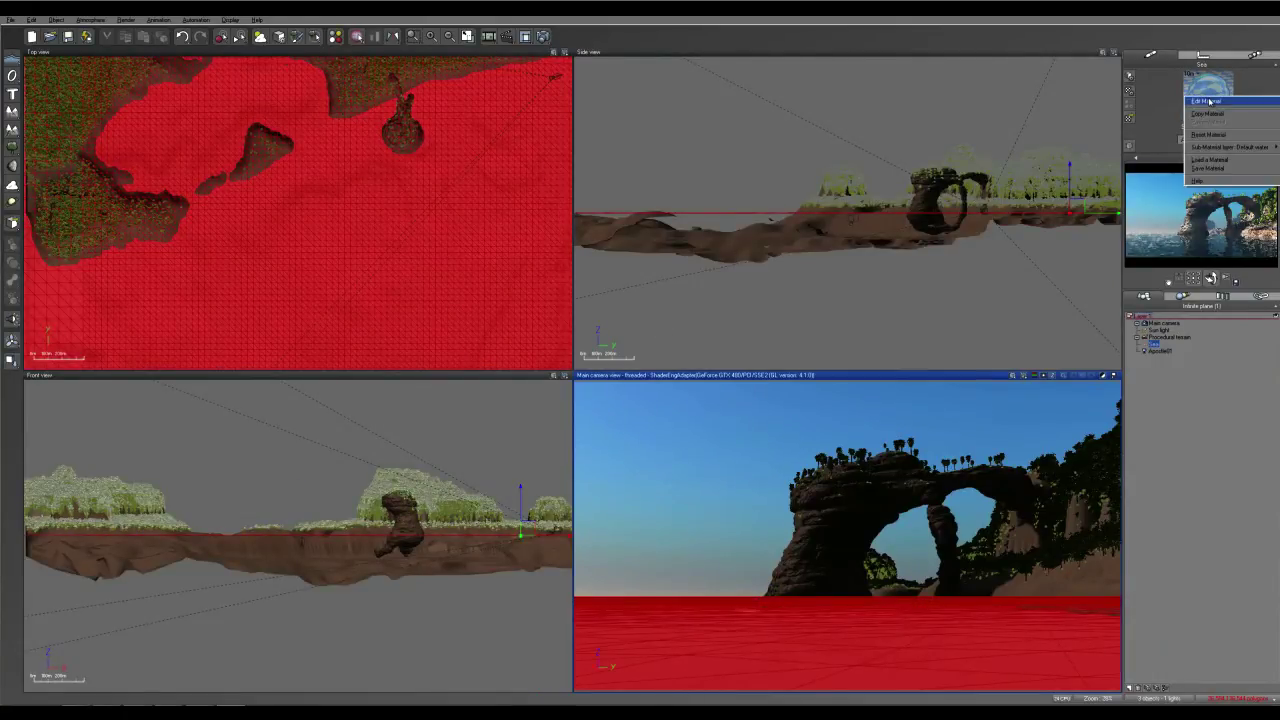
click(1208, 101)
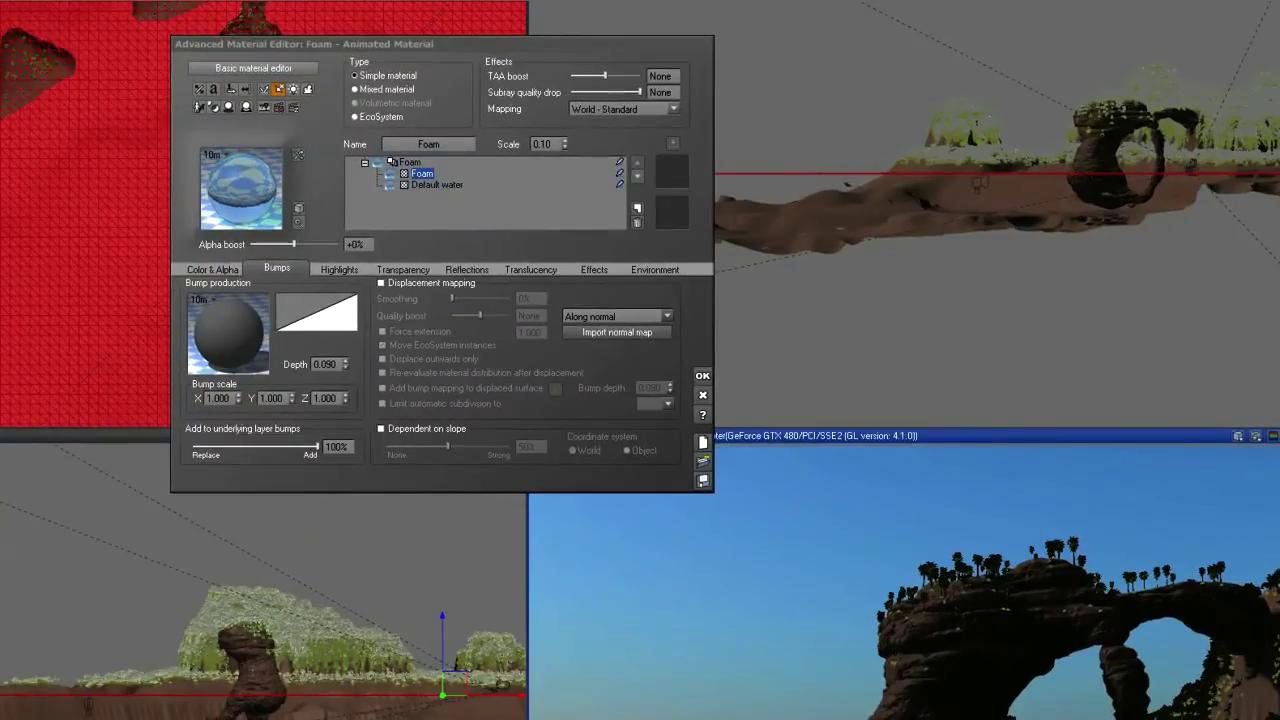
click(339, 269)
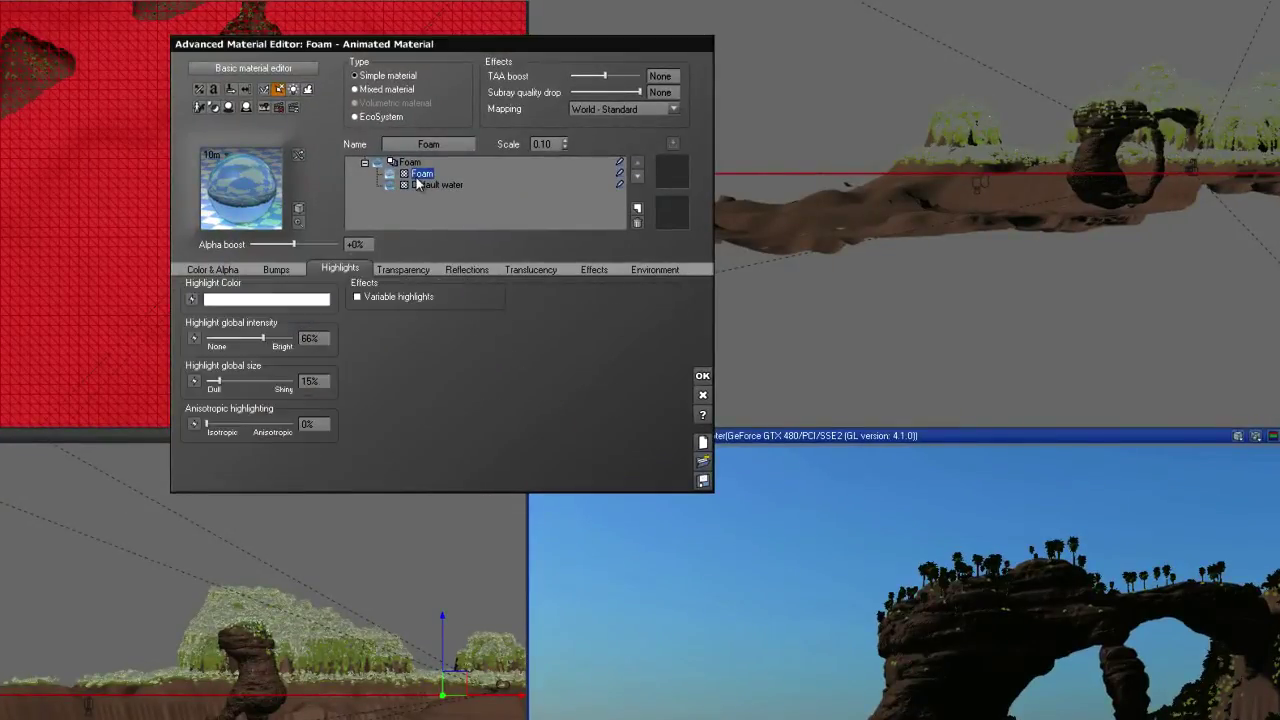
drag(293, 244, 250, 245)
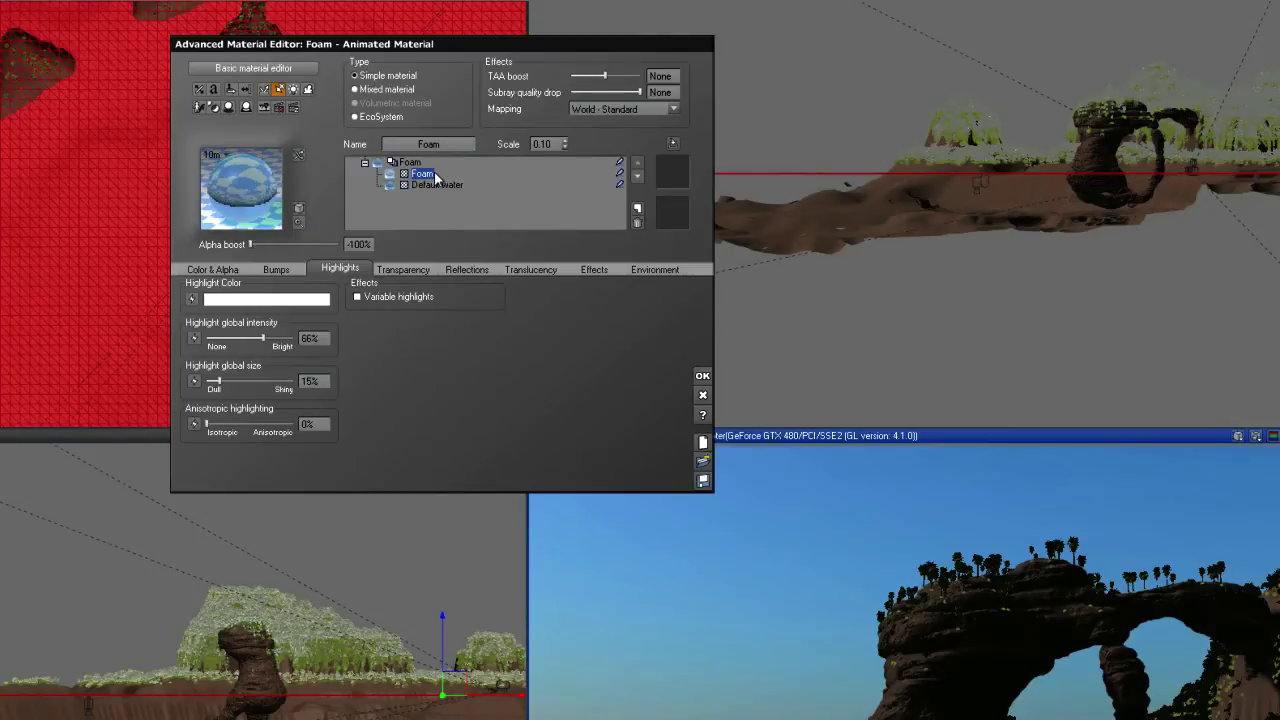
Give Default water highlights at 93% intensity, 100% size and 0% anisotropy
click(434, 185)
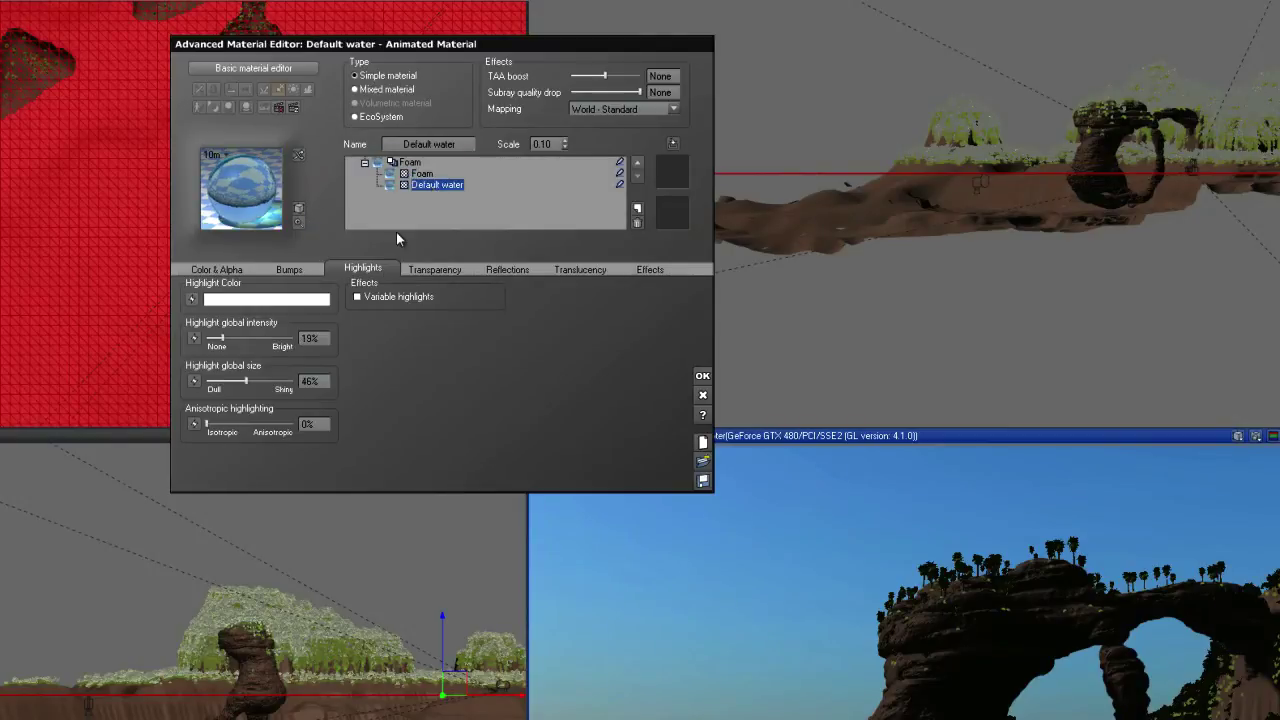
drag(216, 340, 288, 341)
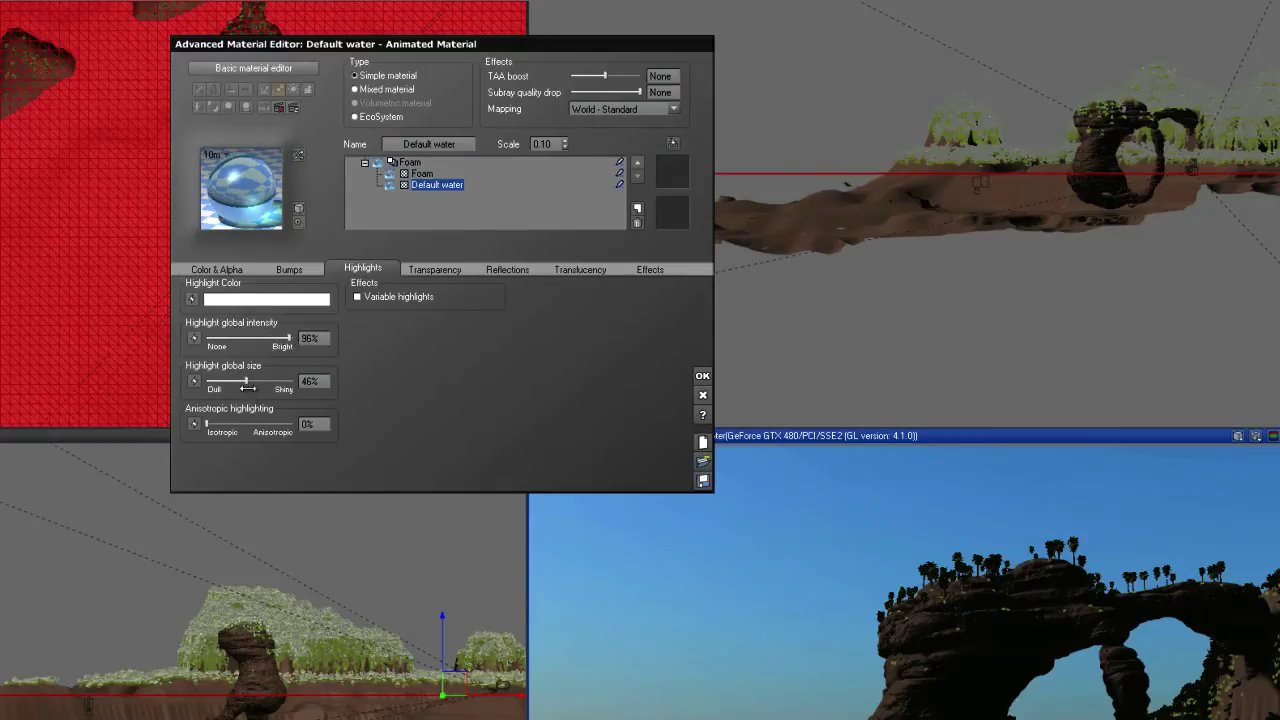
drag(246, 381, 292, 381)
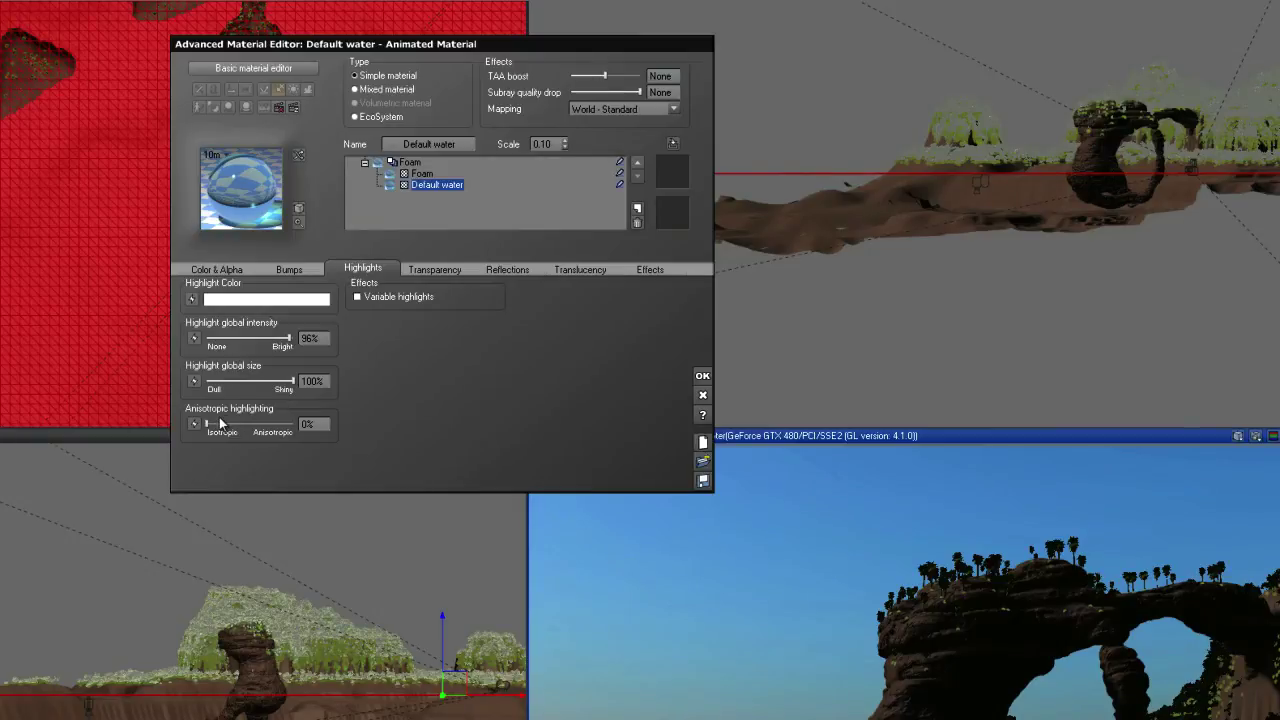
drag(216, 433, 287, 426)
drag(288, 338, 244, 338)
drag(290, 381, 258, 382)
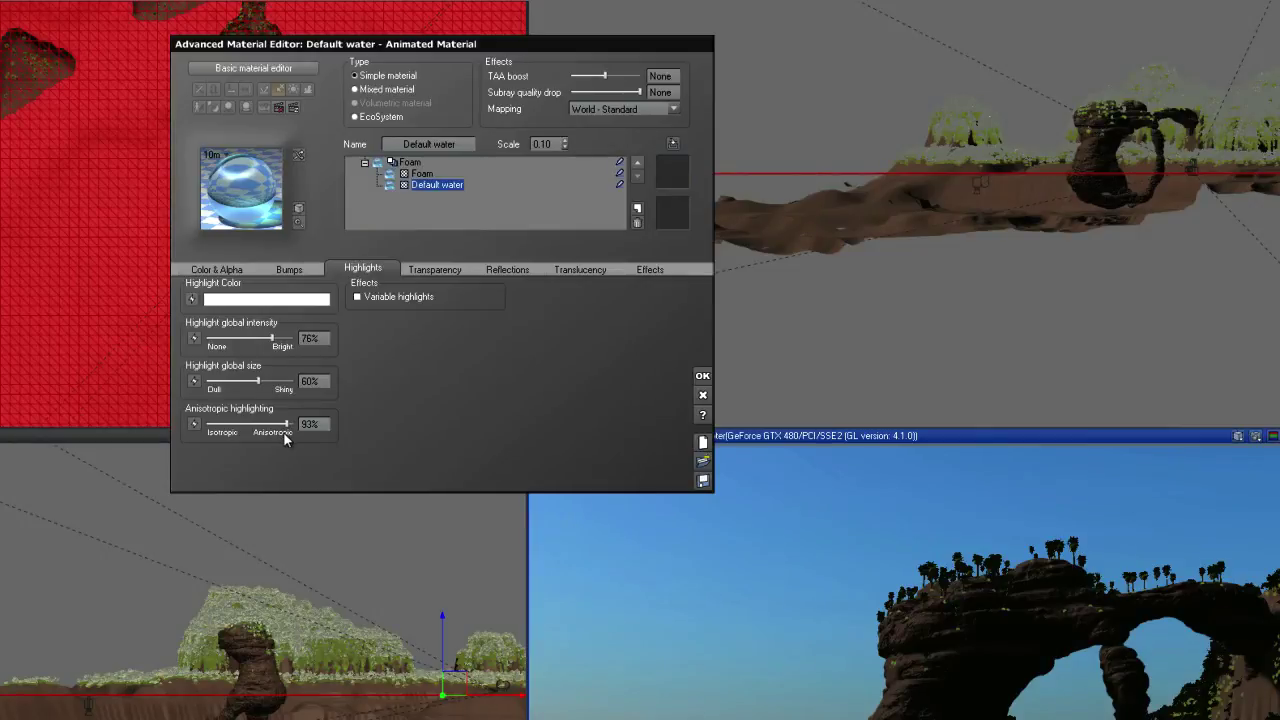
drag(285, 424, 210, 425)
drag(258, 382, 305, 389)
drag(272, 338, 287, 340)
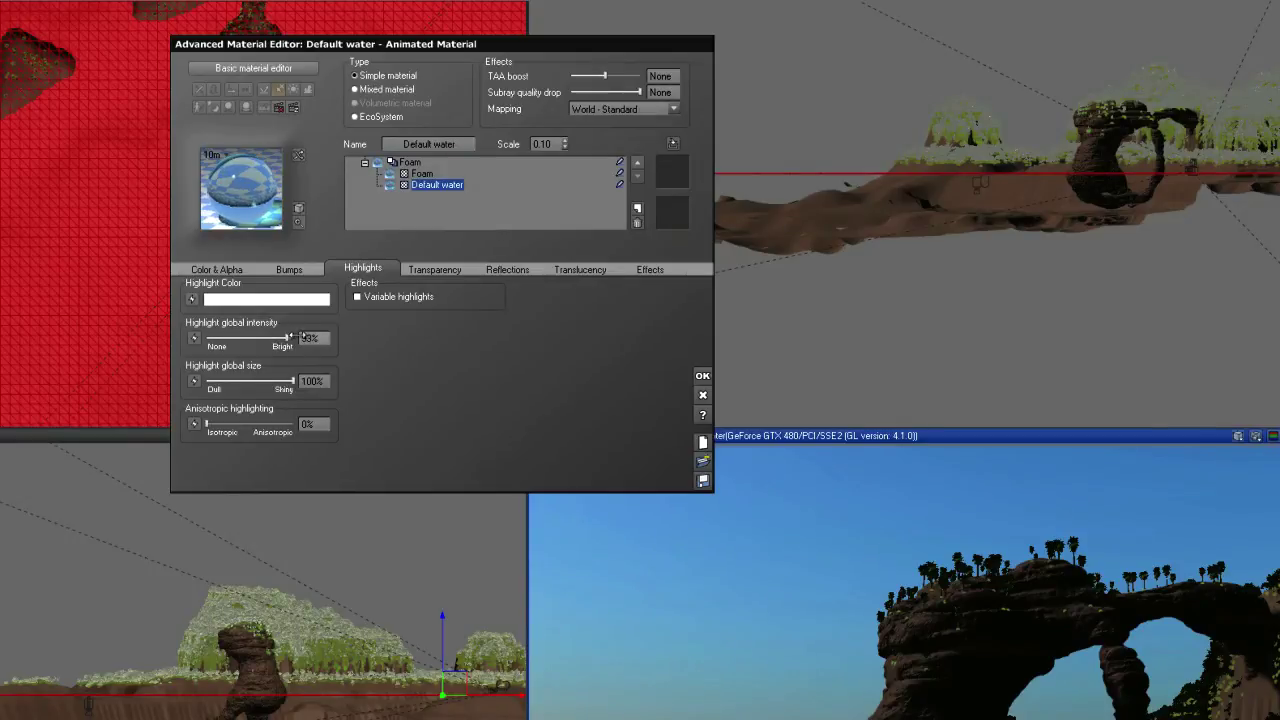
Lower Default water fading out to 42% and set the fade-out colour to RGB 26, 36, 36
click(446, 271)
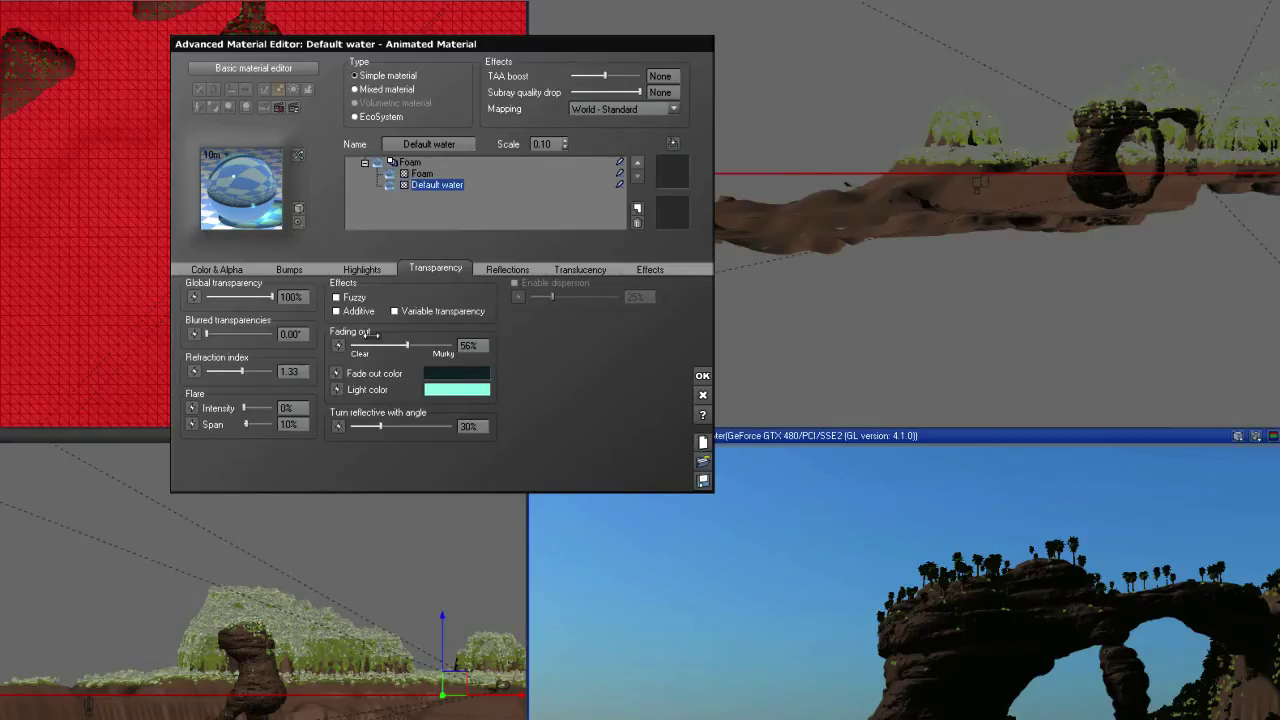
drag(410, 348, 397, 348)
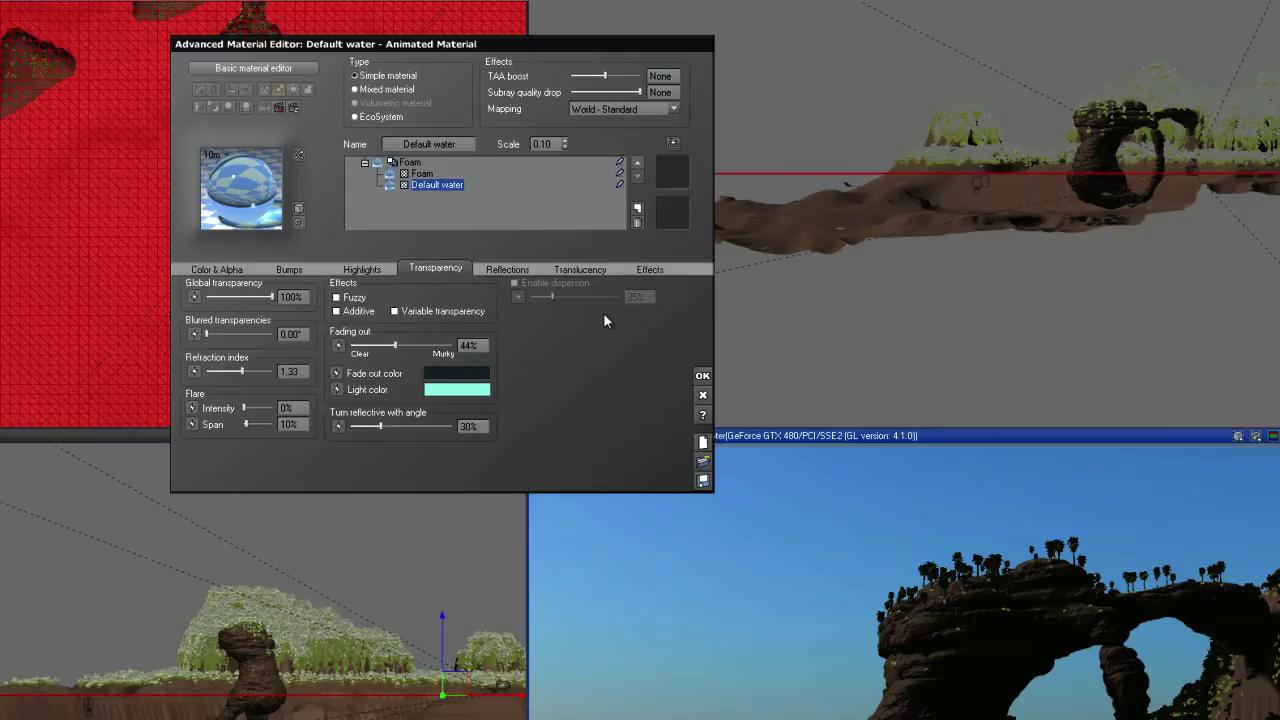
drag(433, 350, 430, 350)
click(444, 376)
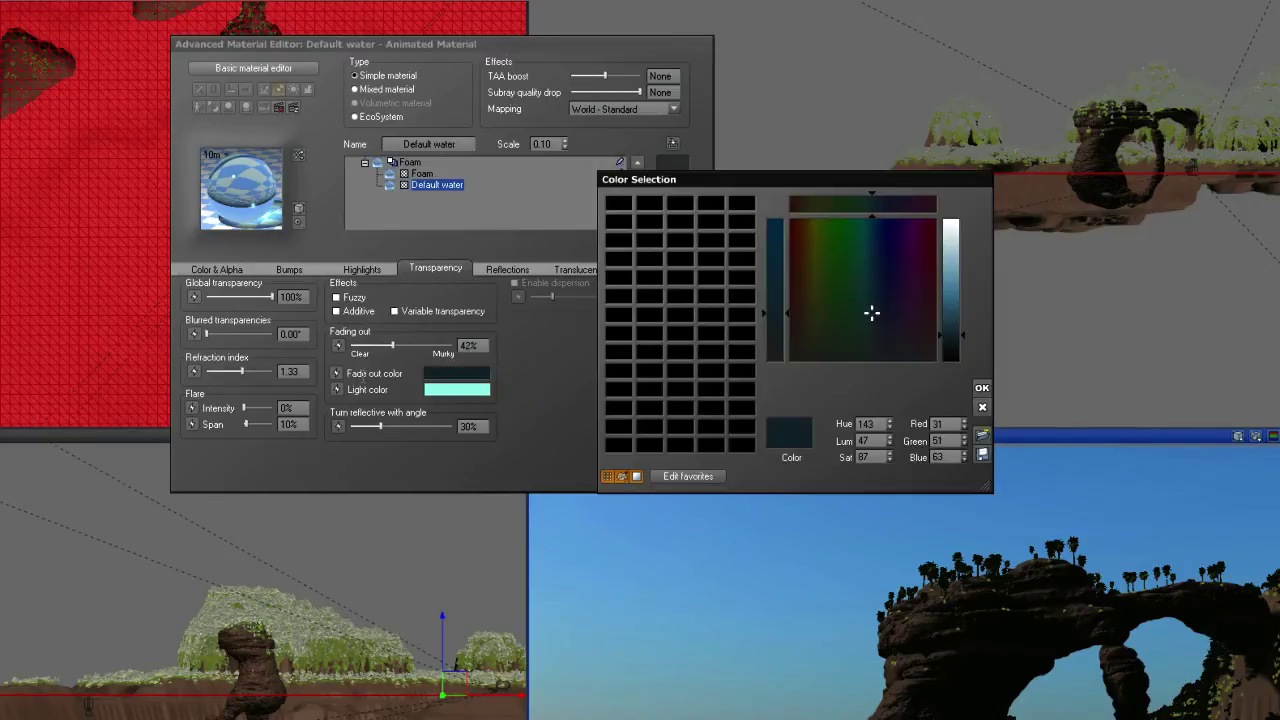
click(942, 424)
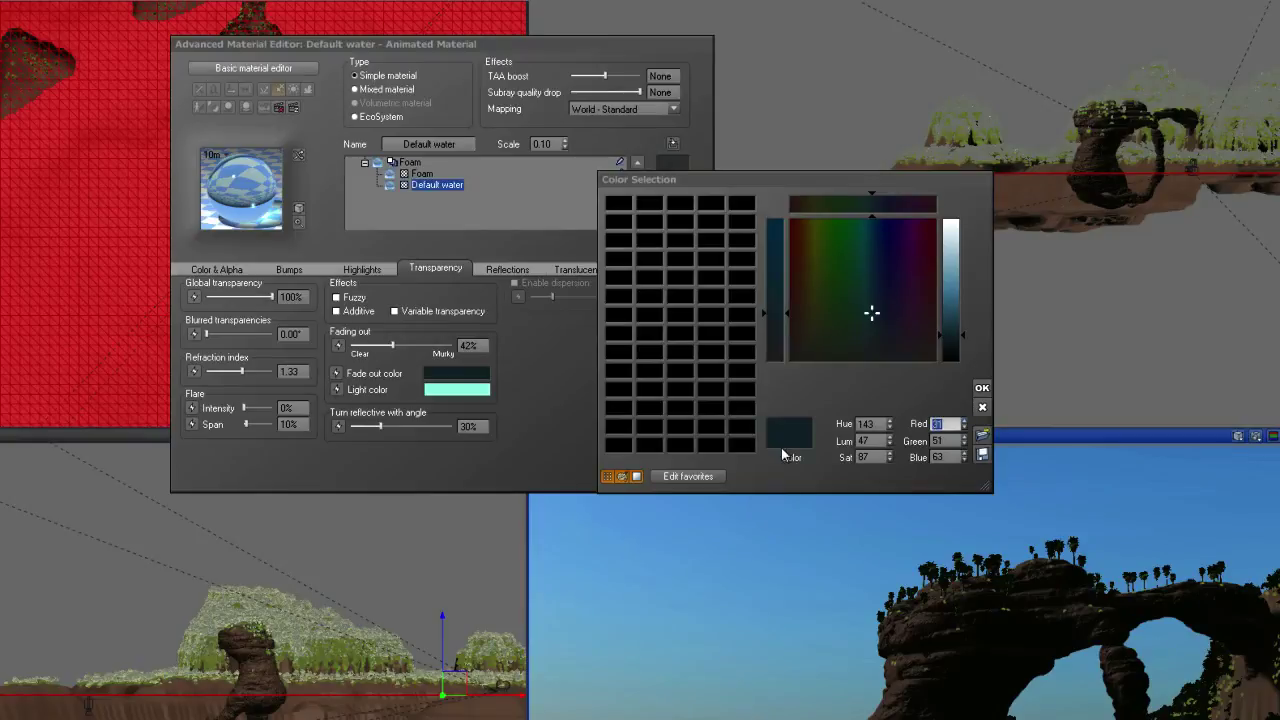
text(26)
key(Tab)
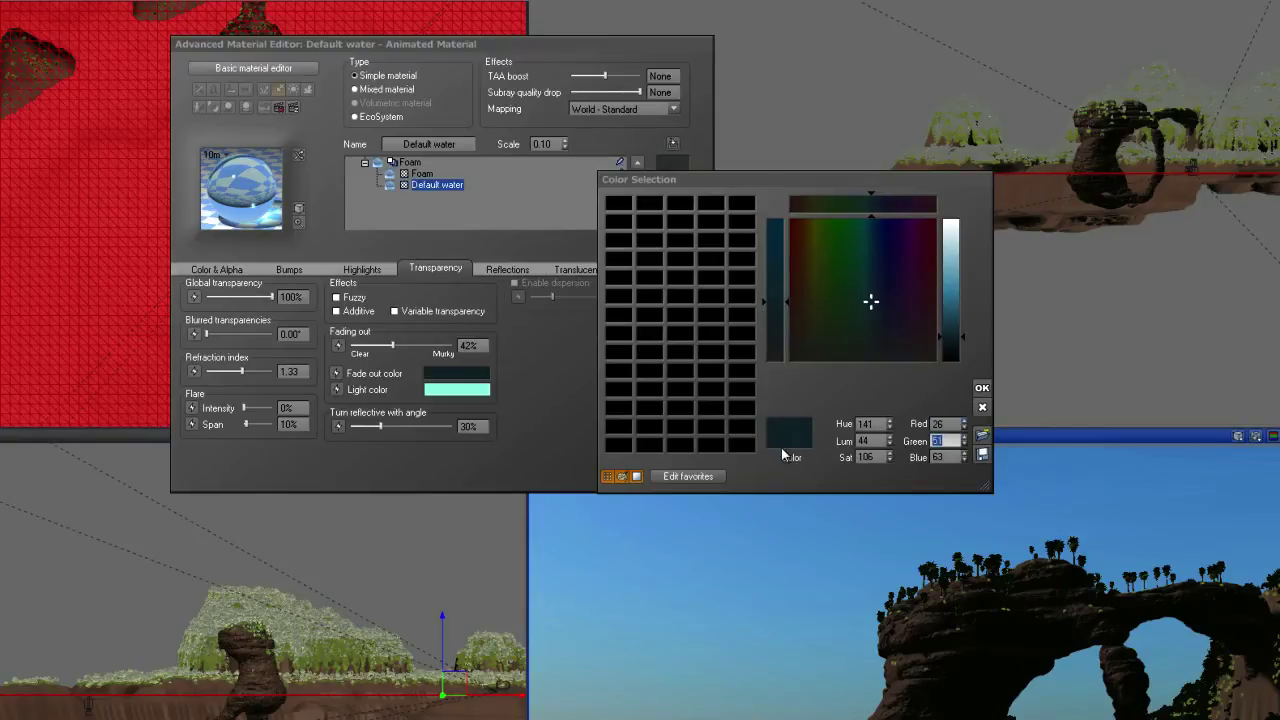
text(36)
key(Tab)
text(36)
key(Return)
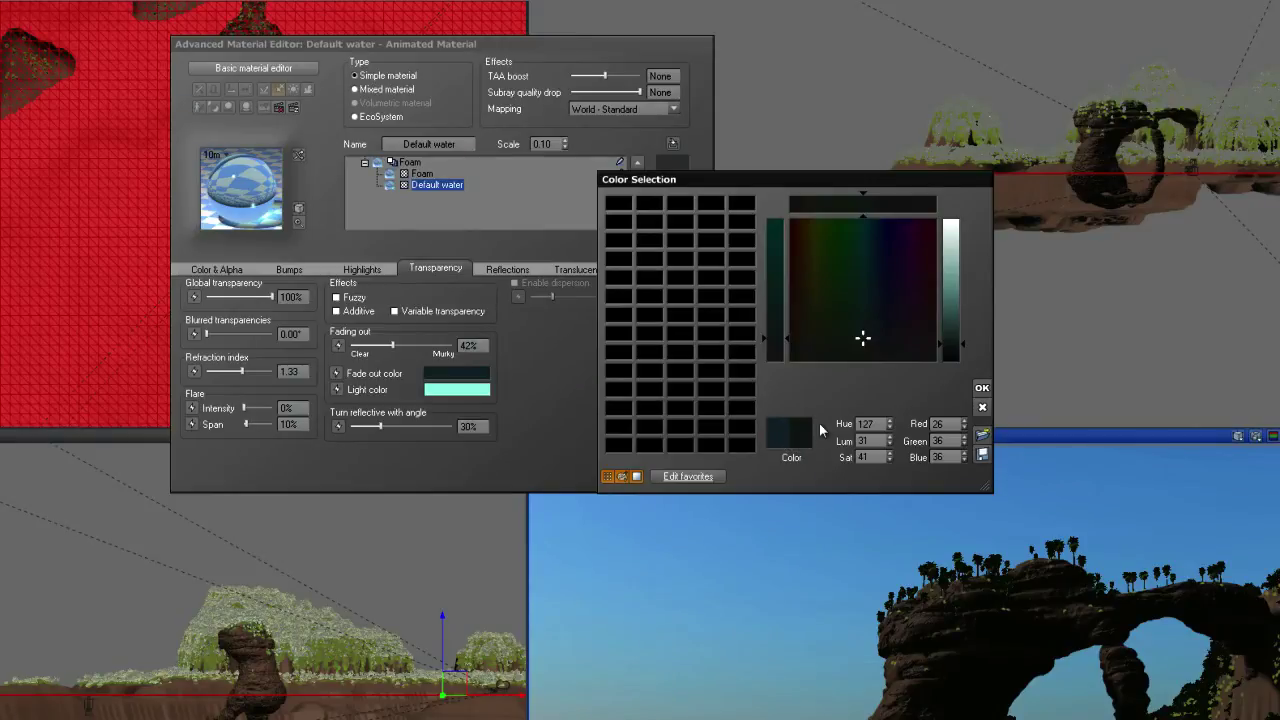
click(982, 388)
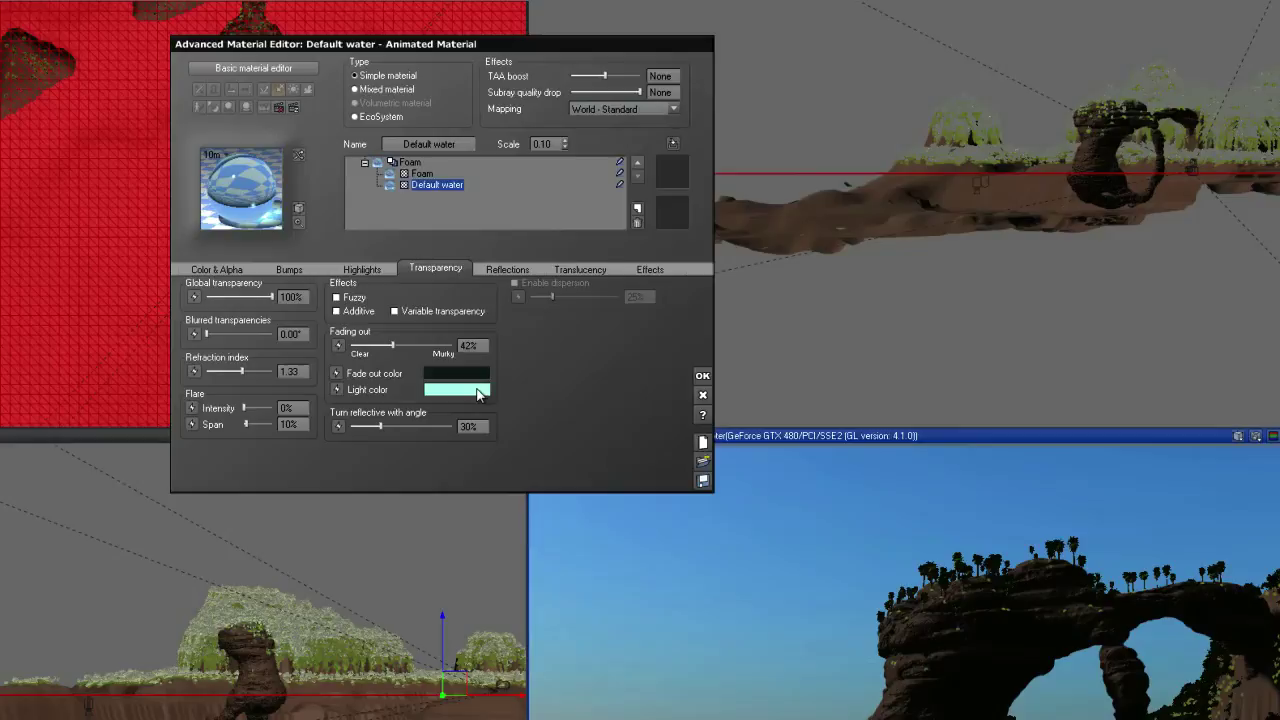
Set the water's light colour to a pale blue with green 216
click(440, 392)
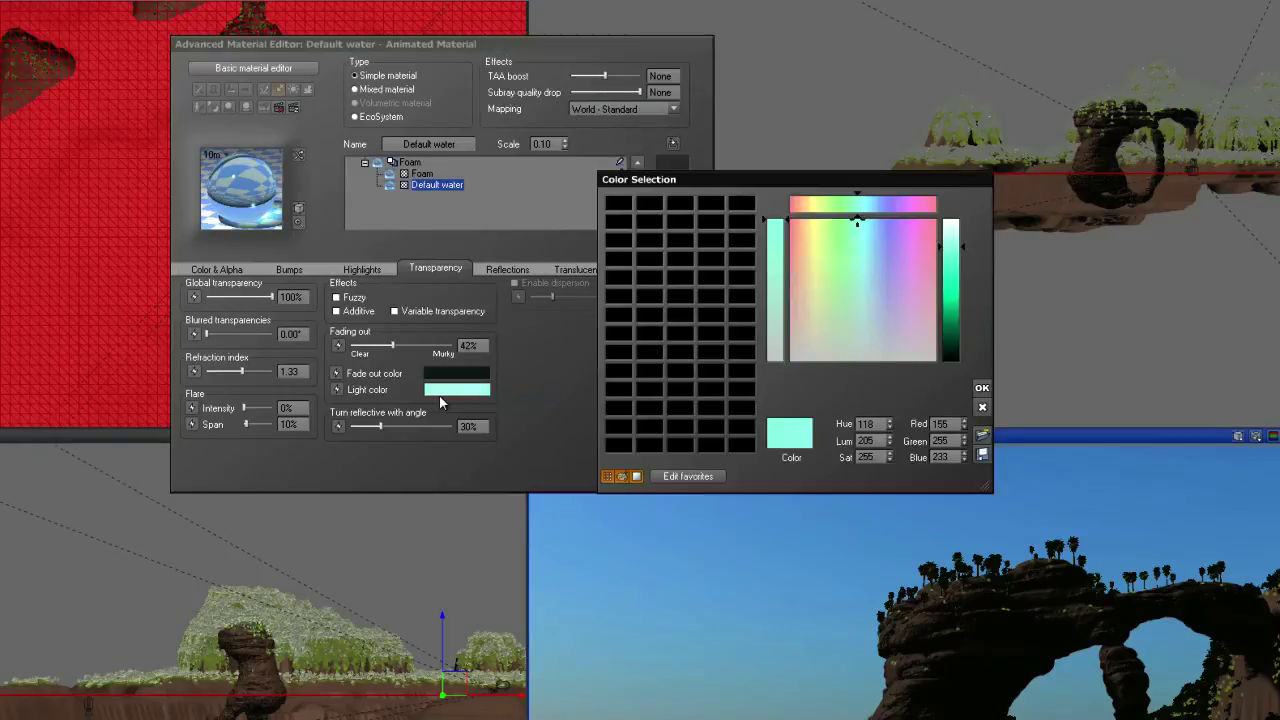
click(872, 226)
click(940, 424)
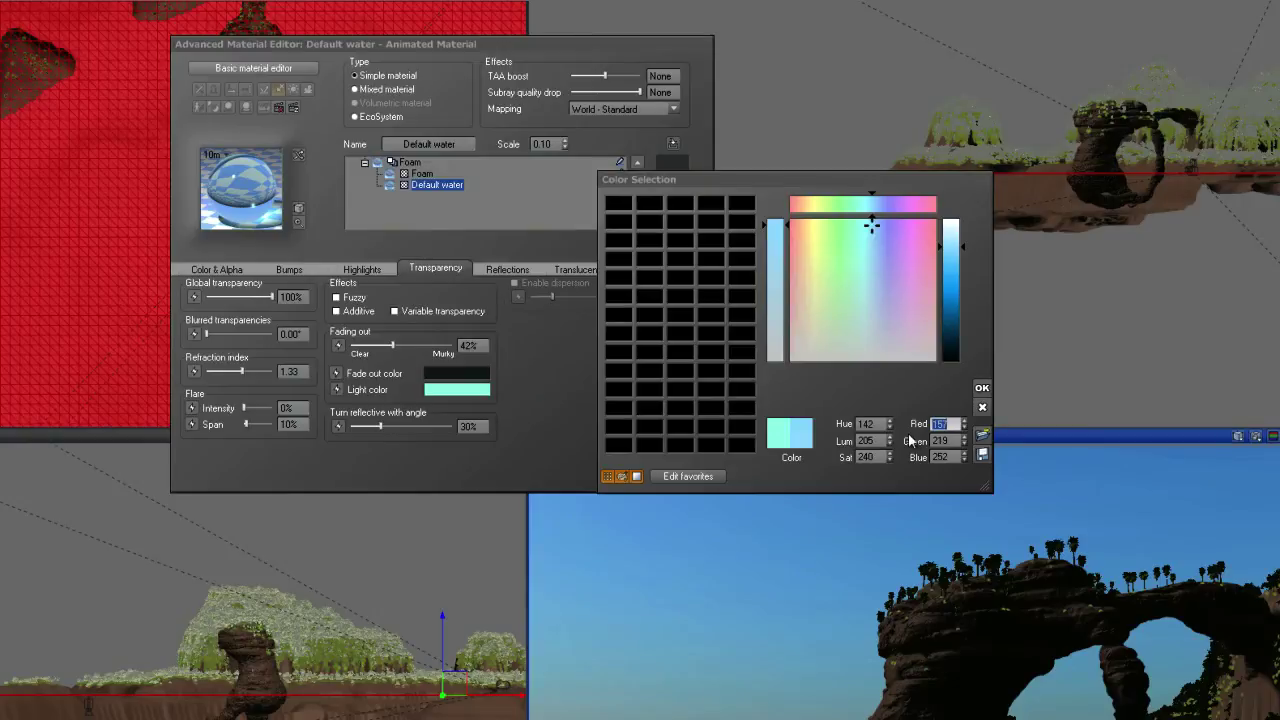
key(Tab)
text(216)
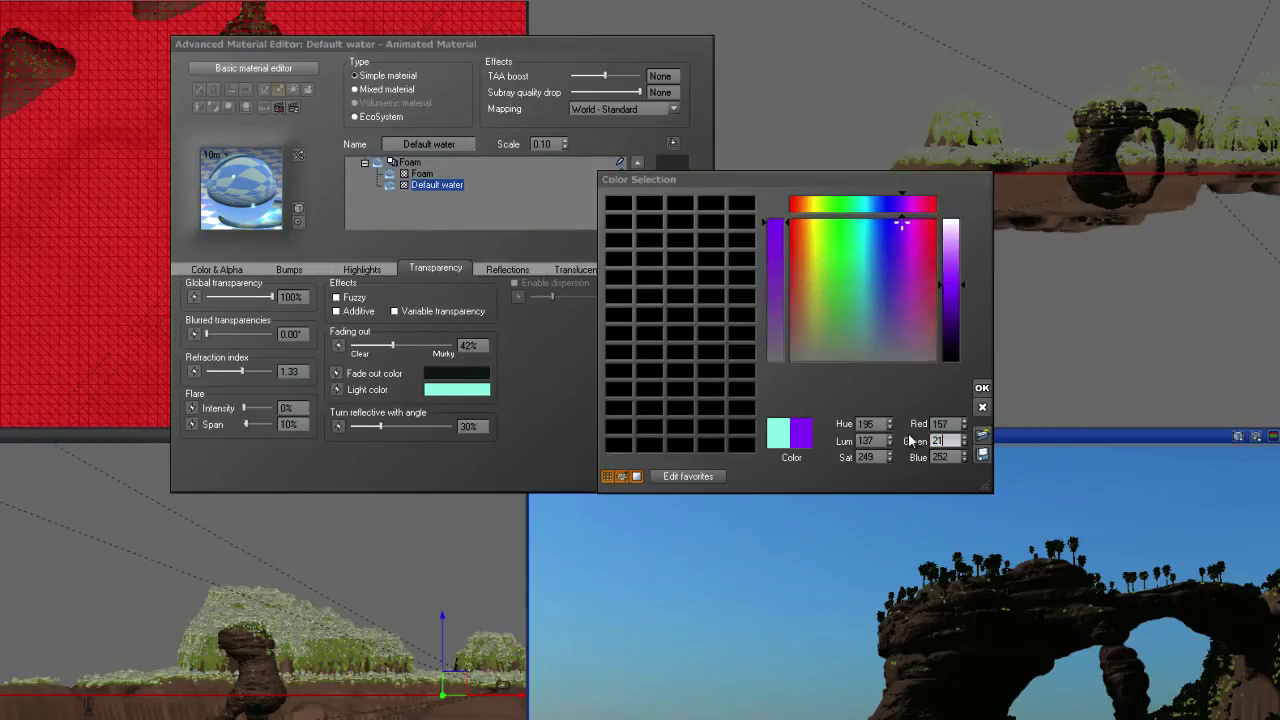
key(Tab)
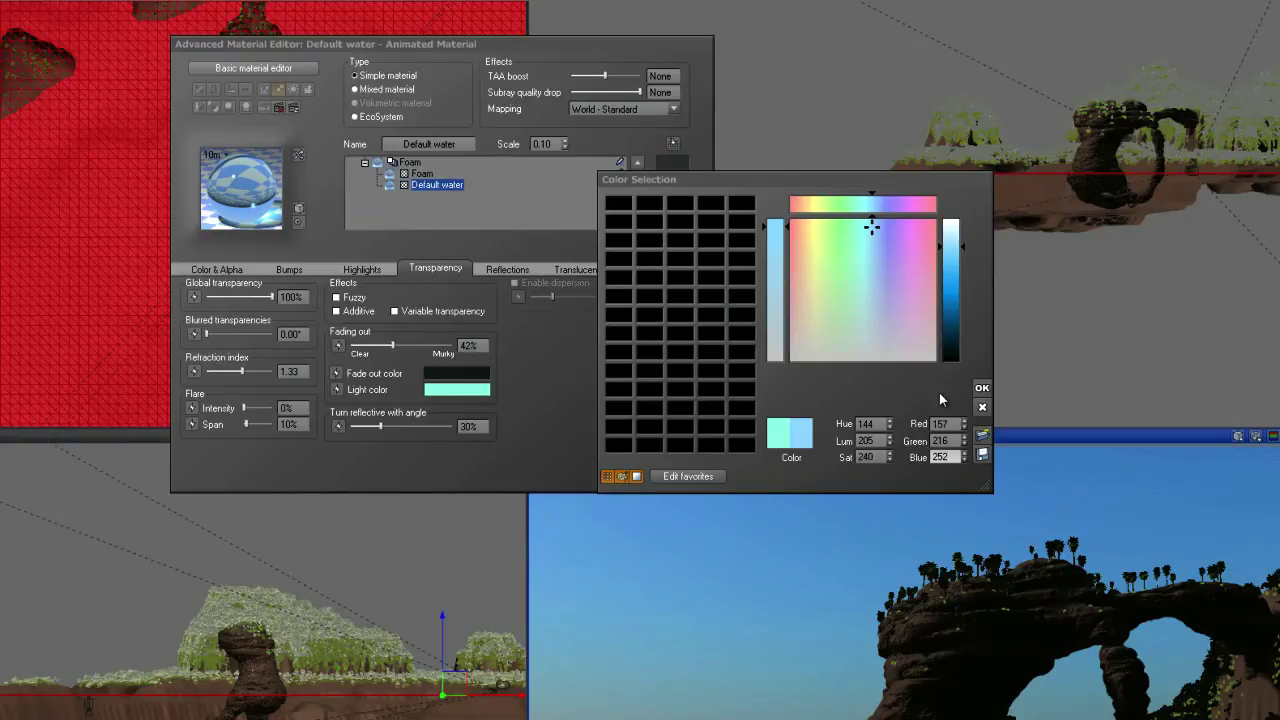
click(982, 388)
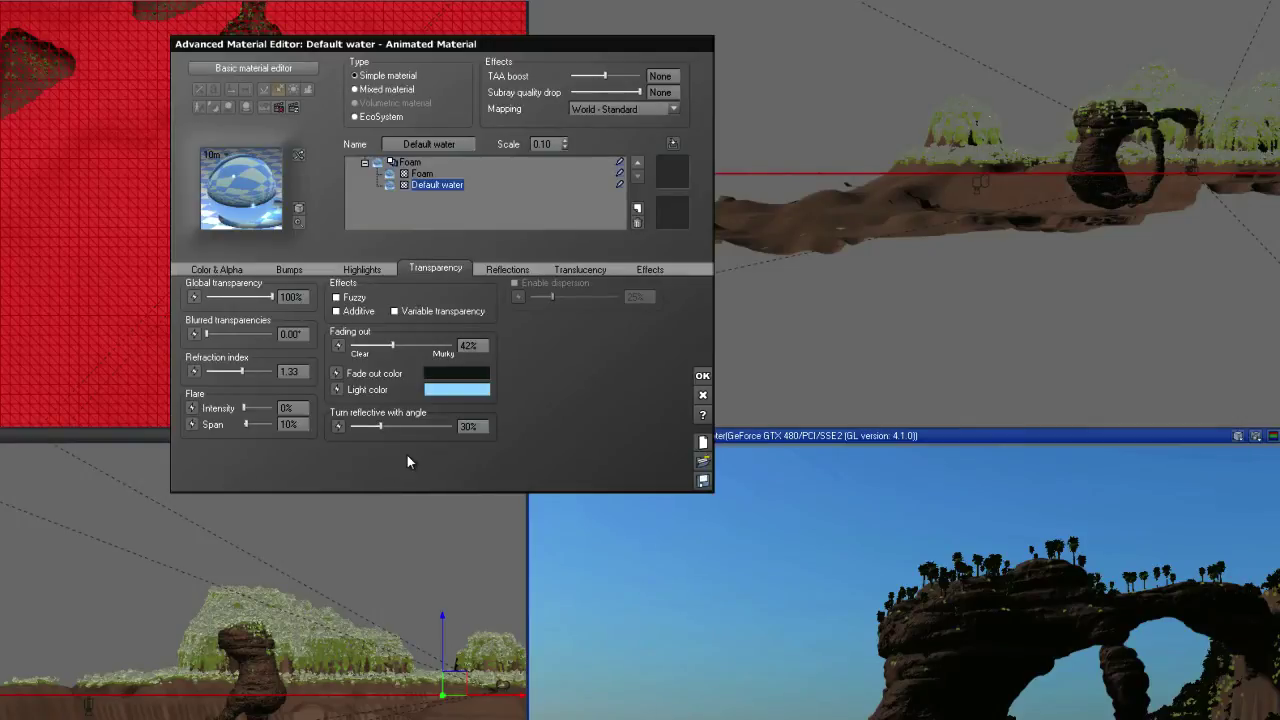
Set fading out to 25% and angle-based reflectivity to 56%, then apply the material
drag(381, 426, 421, 426)
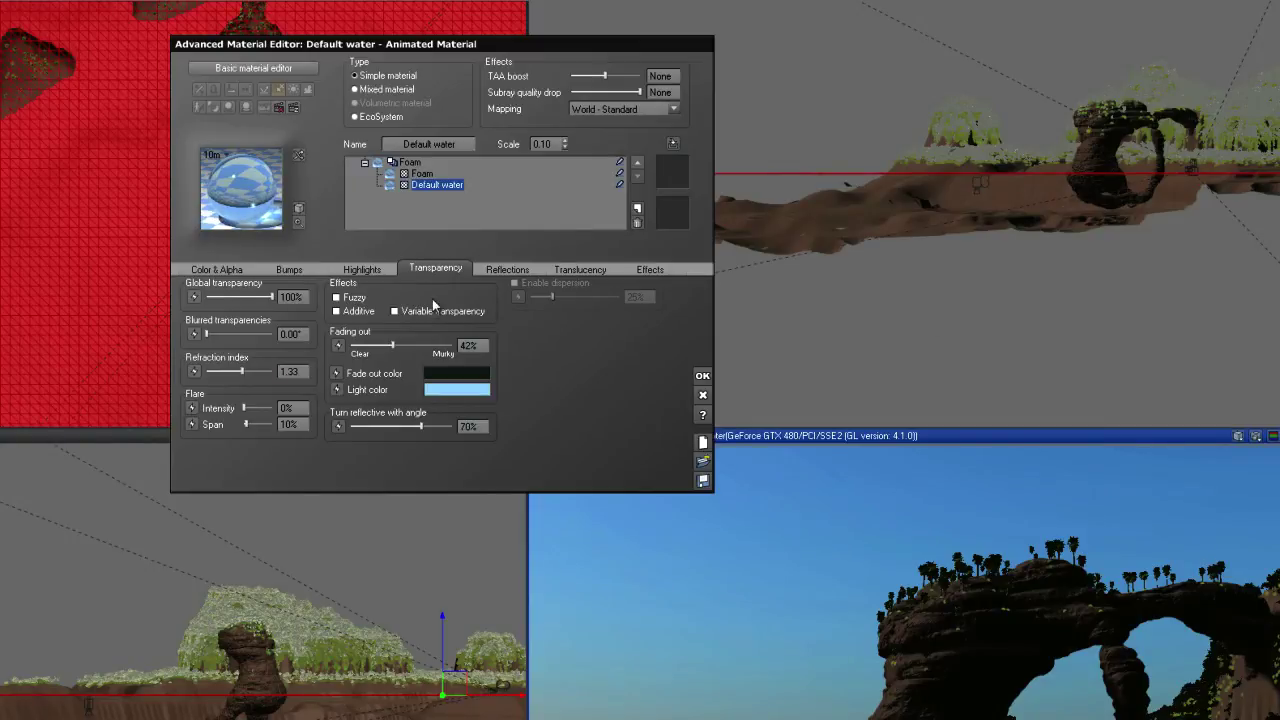
drag(392, 345, 376, 345)
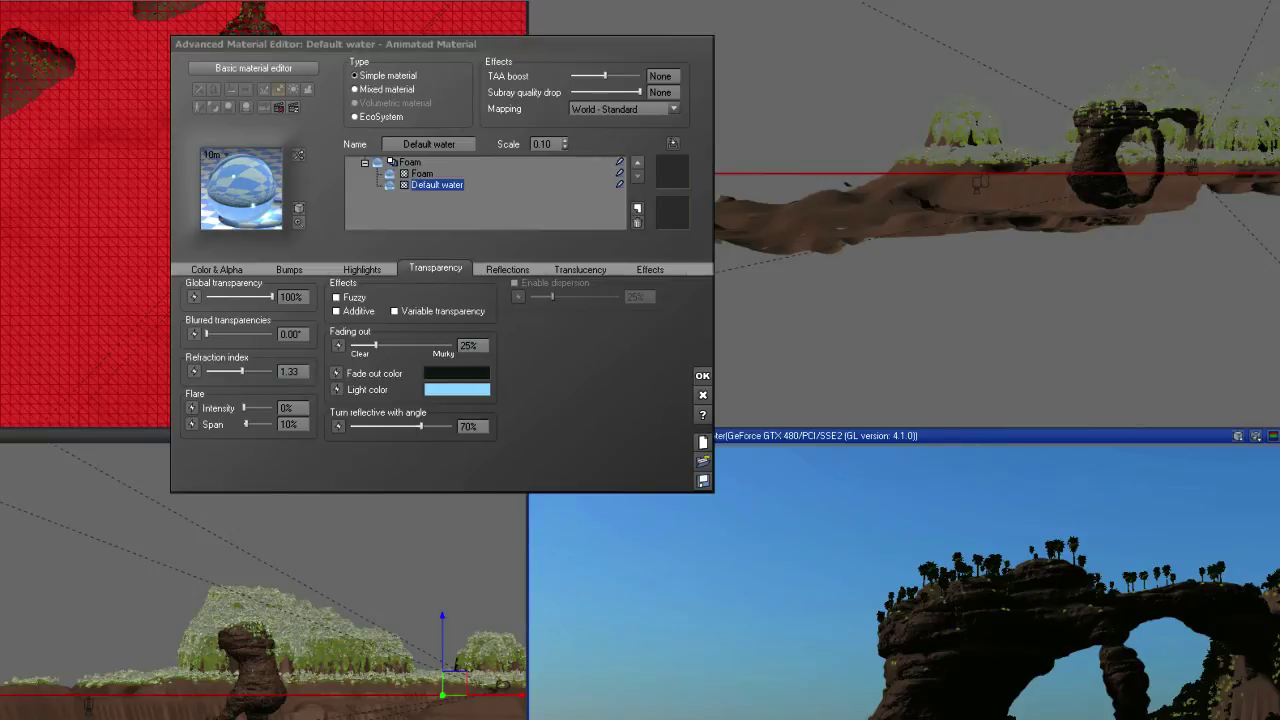
drag(421, 426, 412, 427)
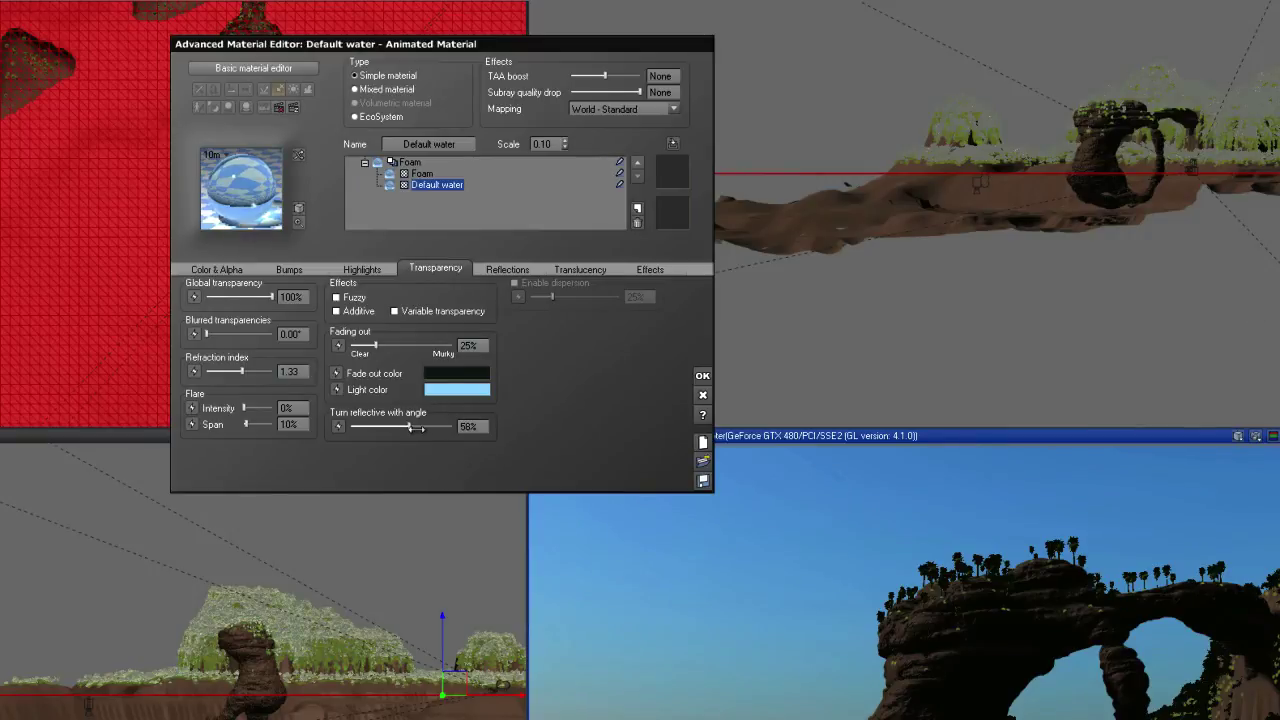
click(704, 378)
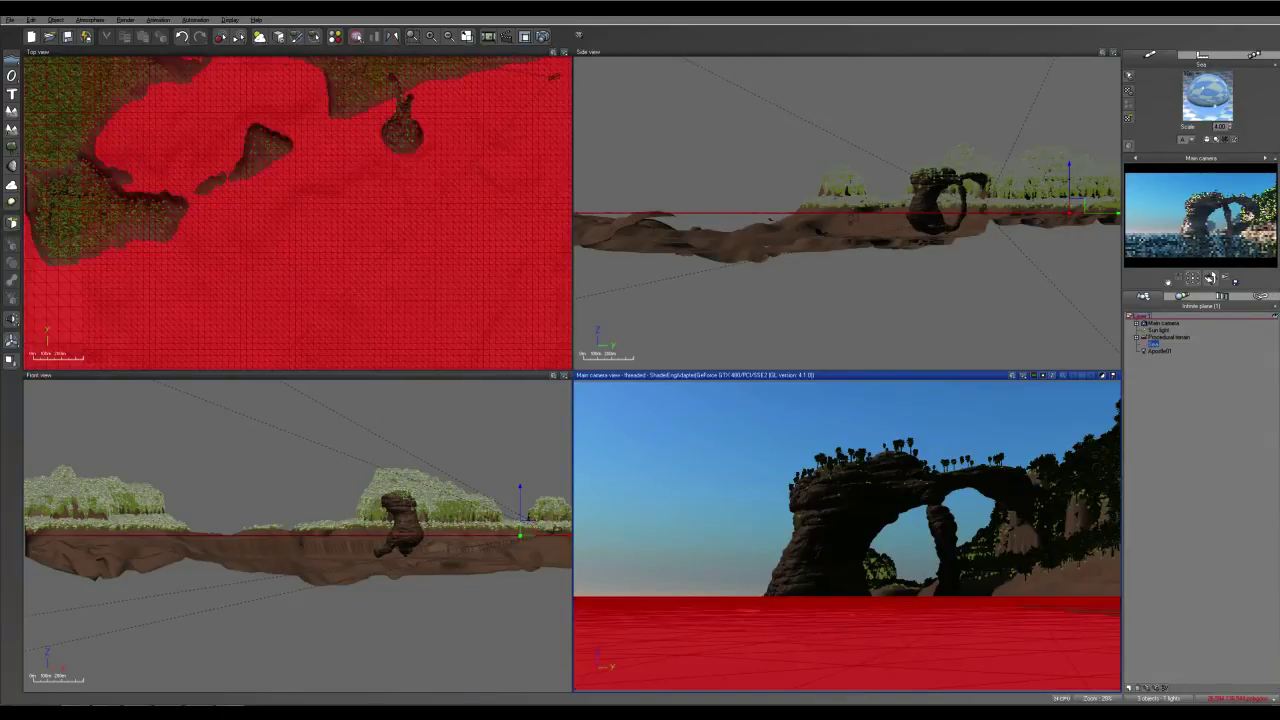
Check the render options and view the Apostle01 arch rock material without changes
click(542, 36)
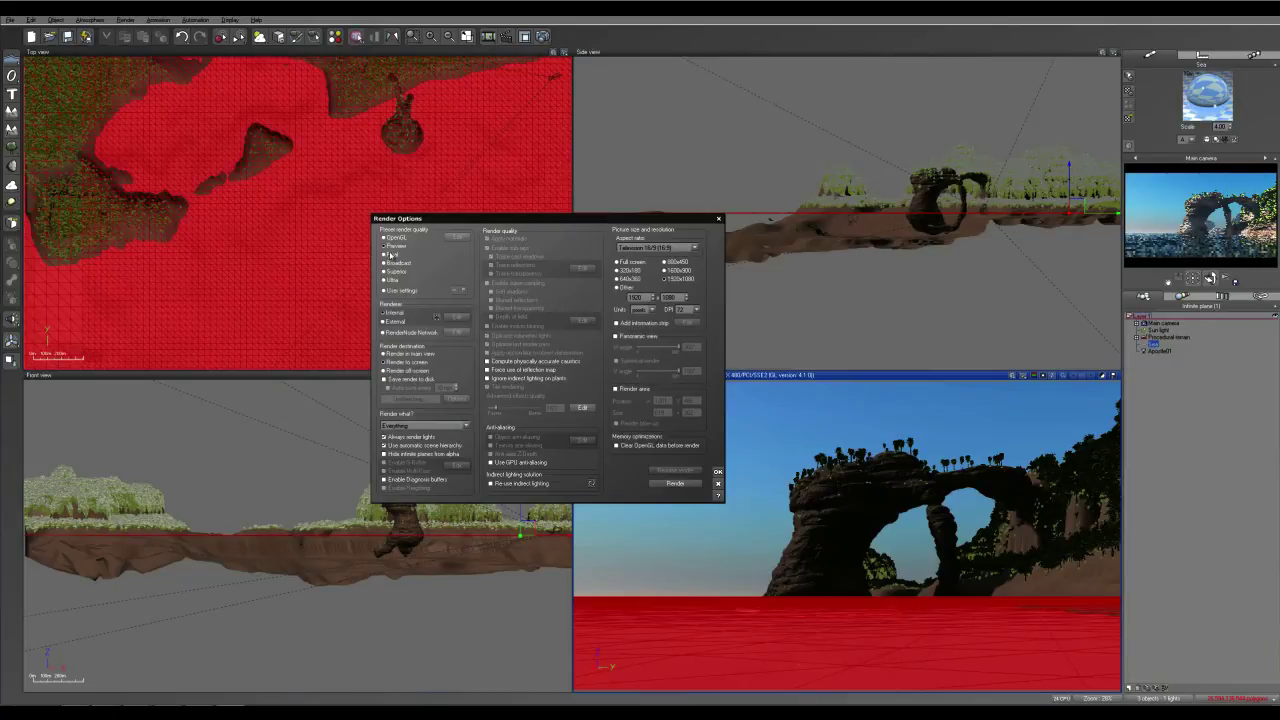
click(718, 483)
click(1160, 351)
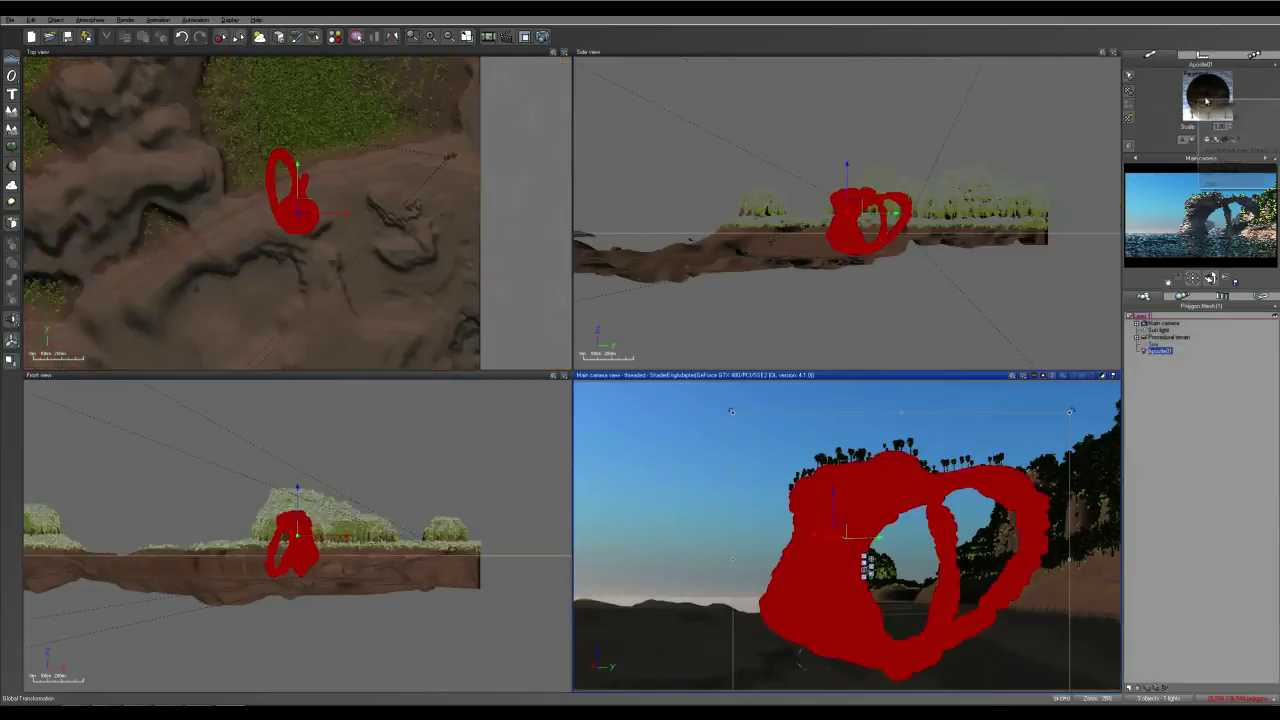
double_click(1206, 100)
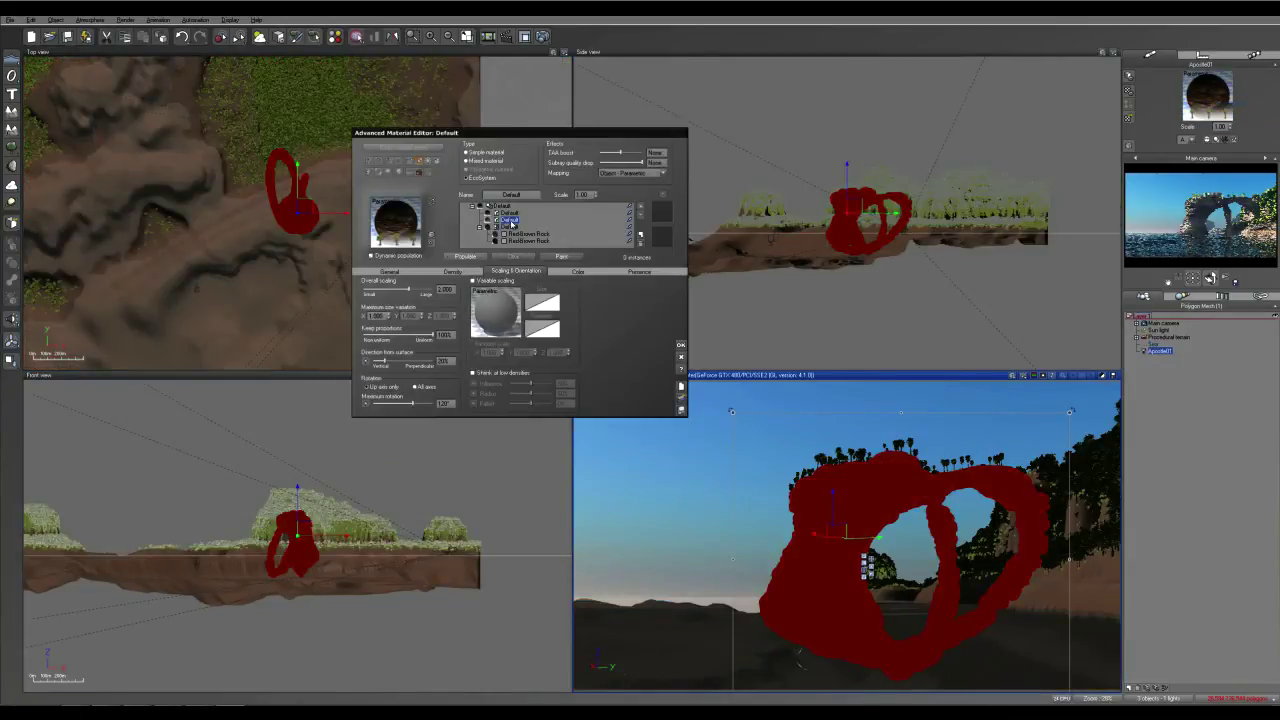
click(681, 345)
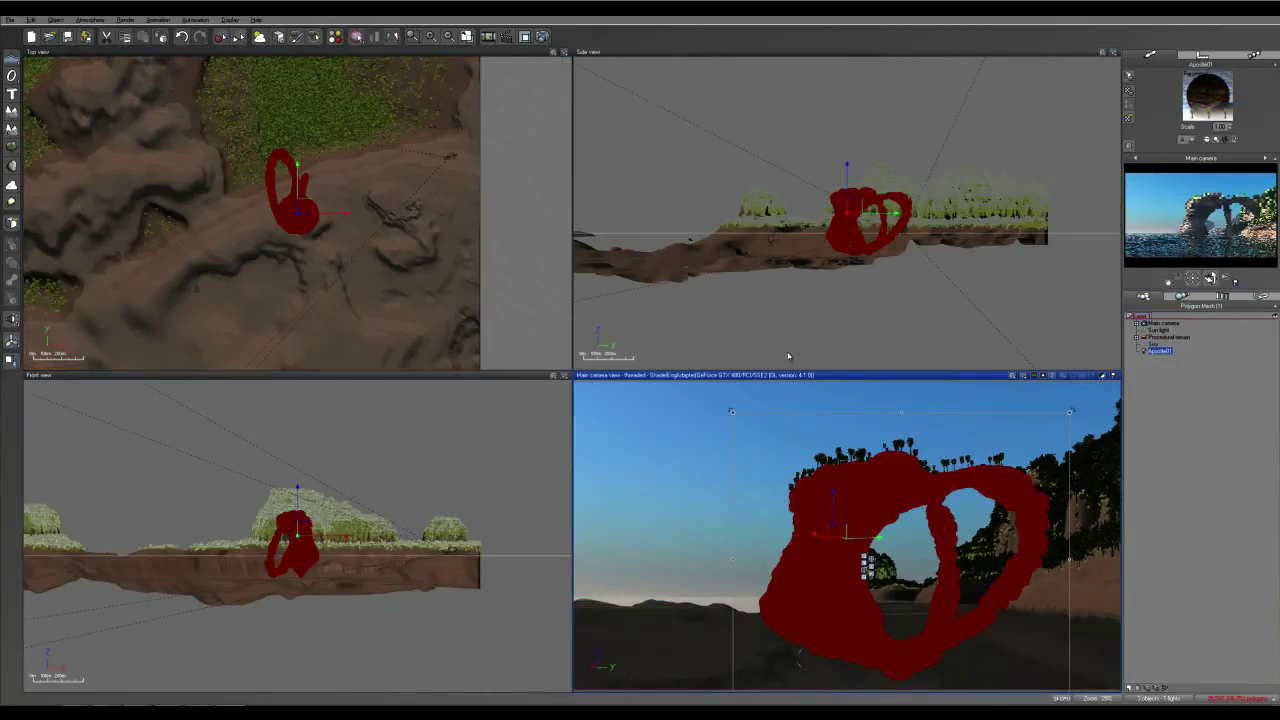
View the Procedural terrain material unchanged, then start rendering the scene
click(1167, 337)
right_click(1221, 94)
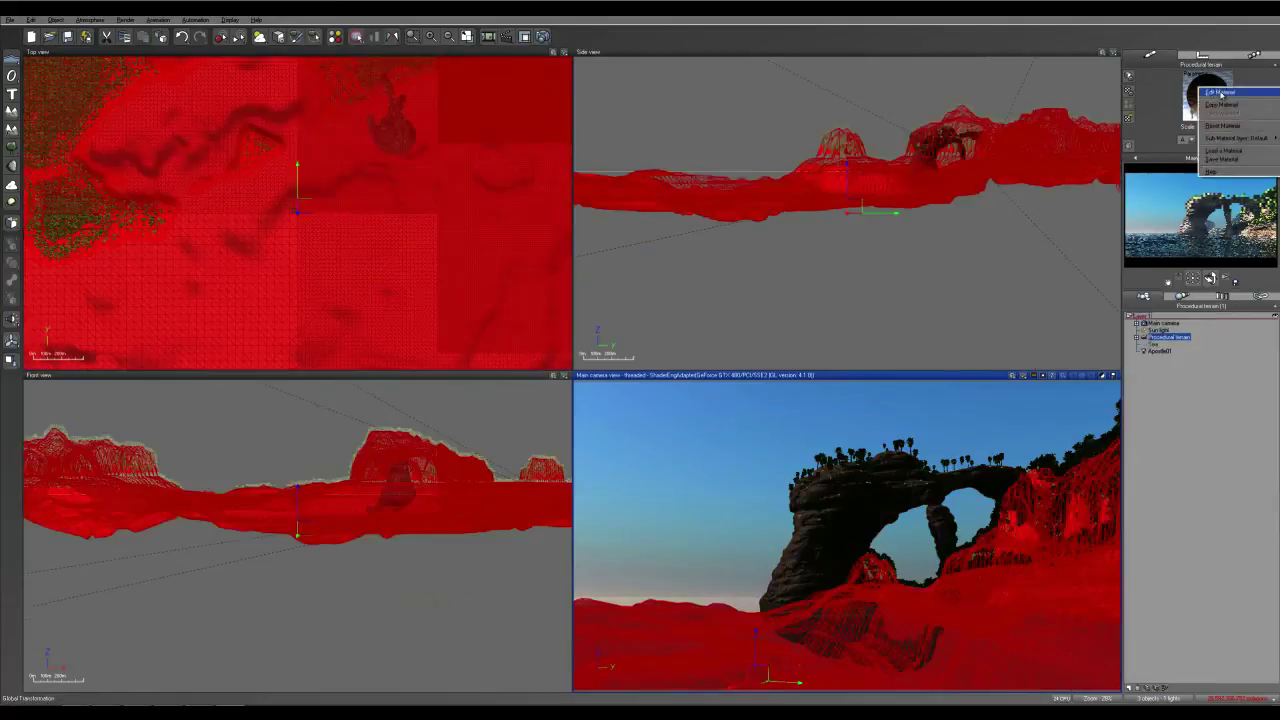
click(1221, 92)
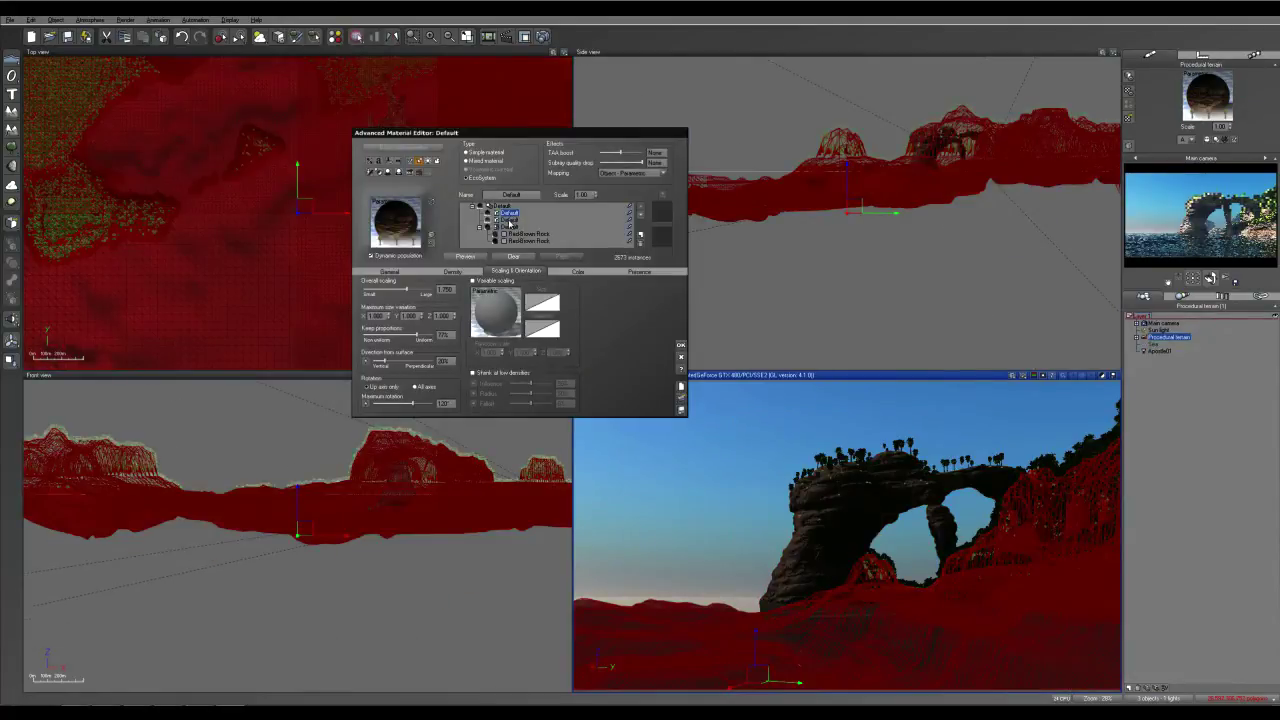
click(681, 345)
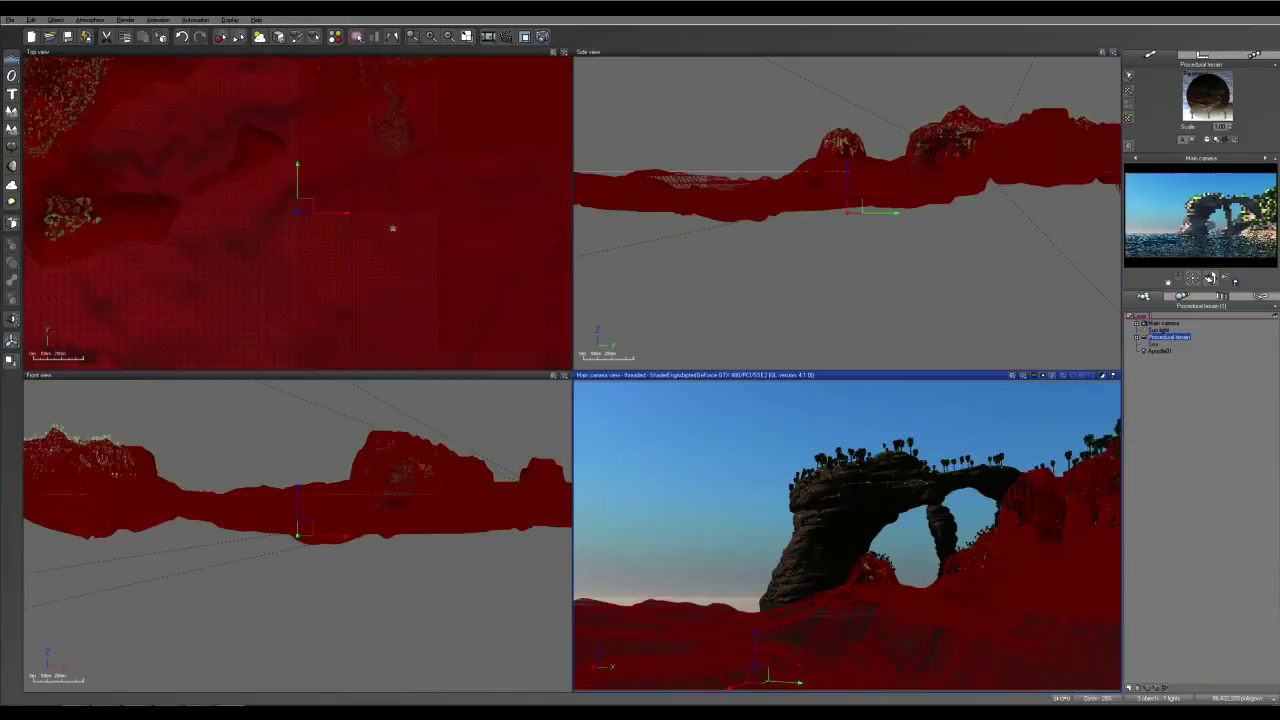
click(542, 36)
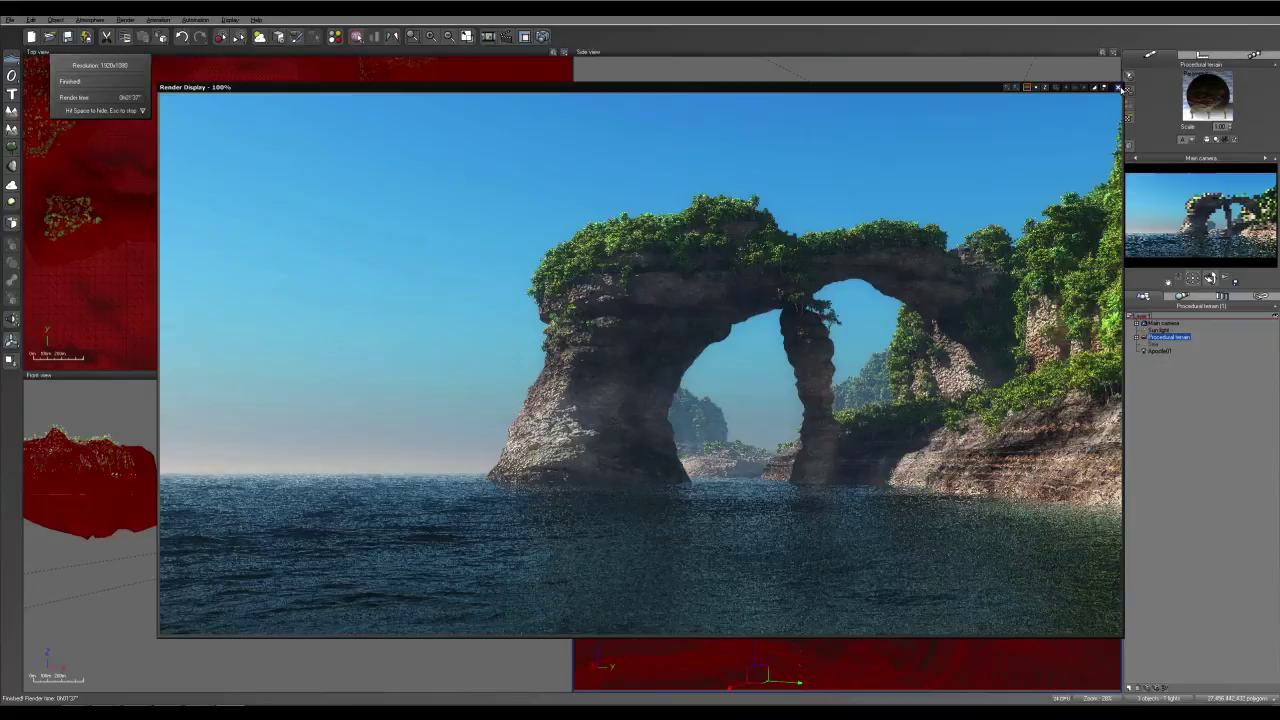
Close the finished sea arch render after reviewing it
click(1119, 88)
In the sea's Default water material, lower angle-based reflectivity and fading out to about 15%
click(1153, 344)
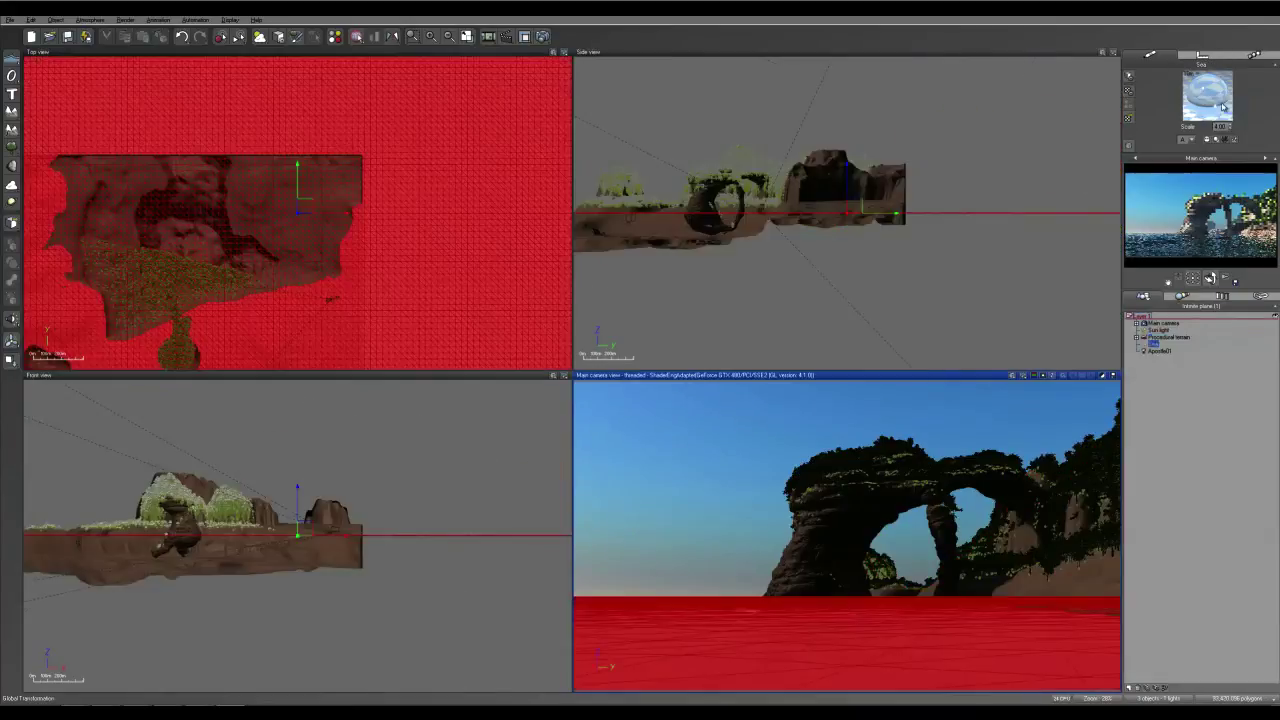
right_click(1215, 100)
click(1221, 106)
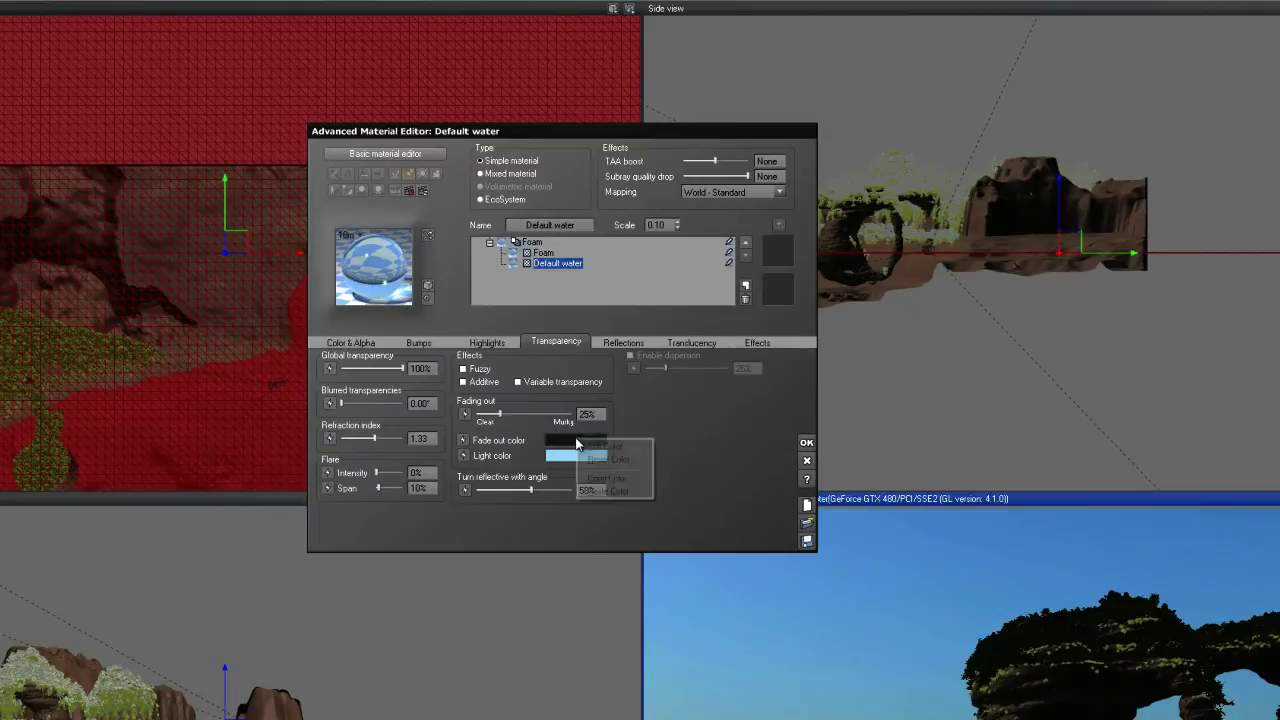
click(564, 408)
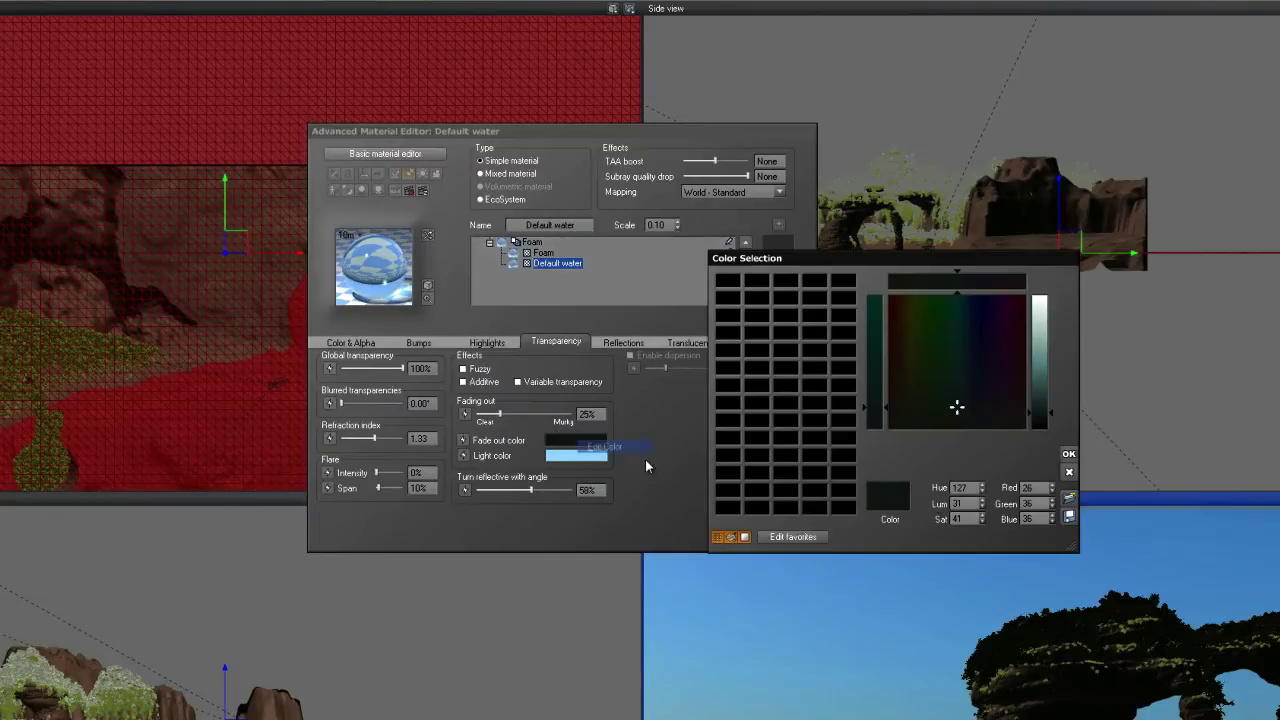
click(1069, 471)
mouse_move(530, 490)
mouse_down()
mouse_move(508, 490)
mouse_move(538, 491)
mouse_up()
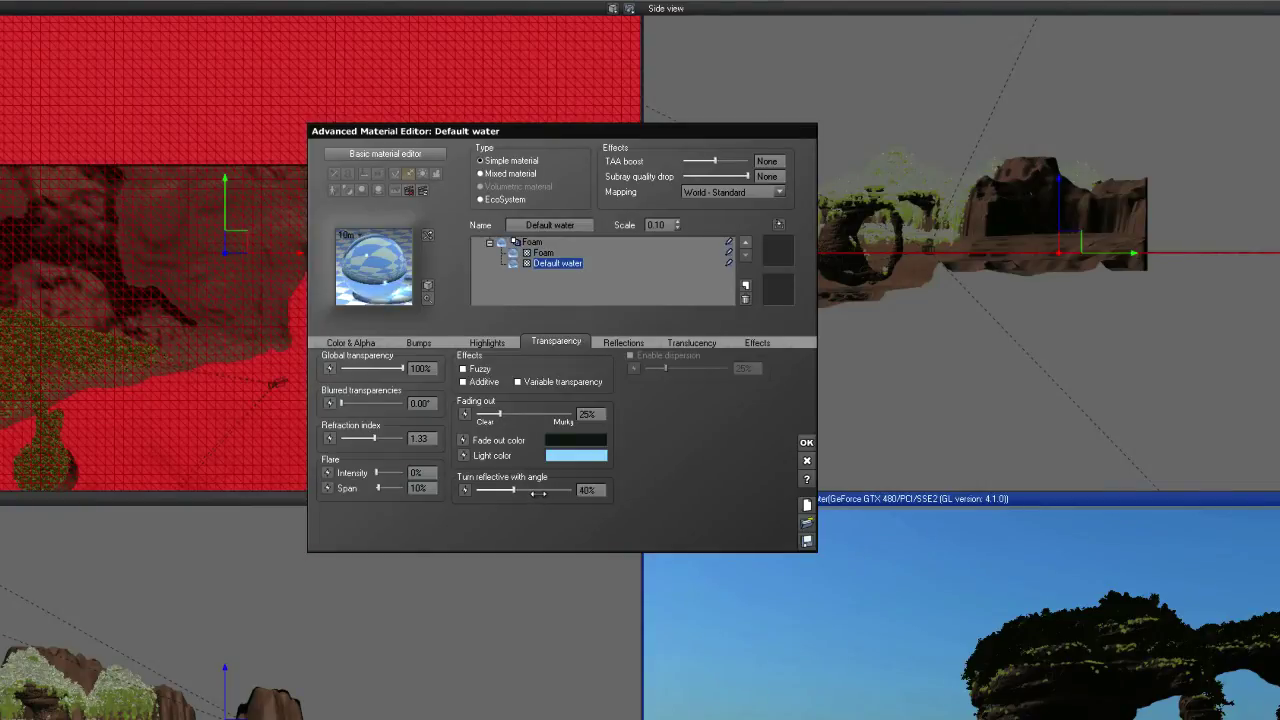
drag(521, 419, 507, 420)
click(538, 414)
Apply the water material, deselect the sea and render the marked water strip with F9
click(806, 442)
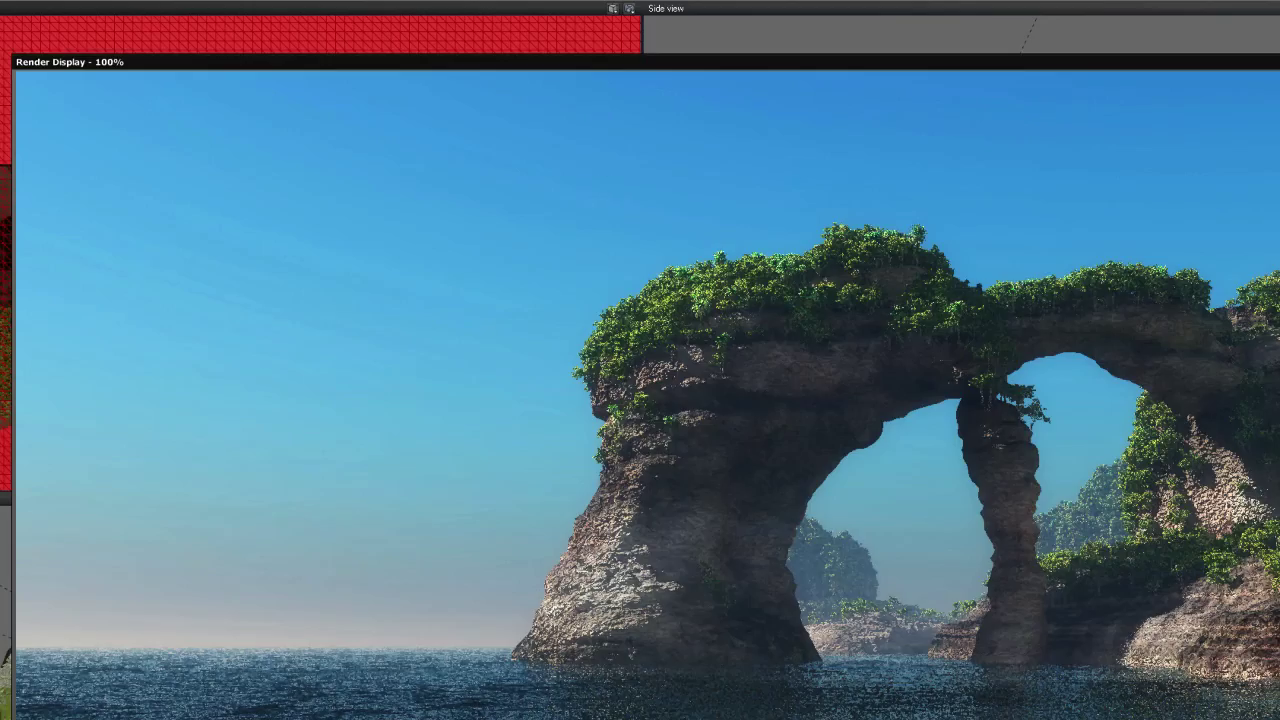
key(Escape)
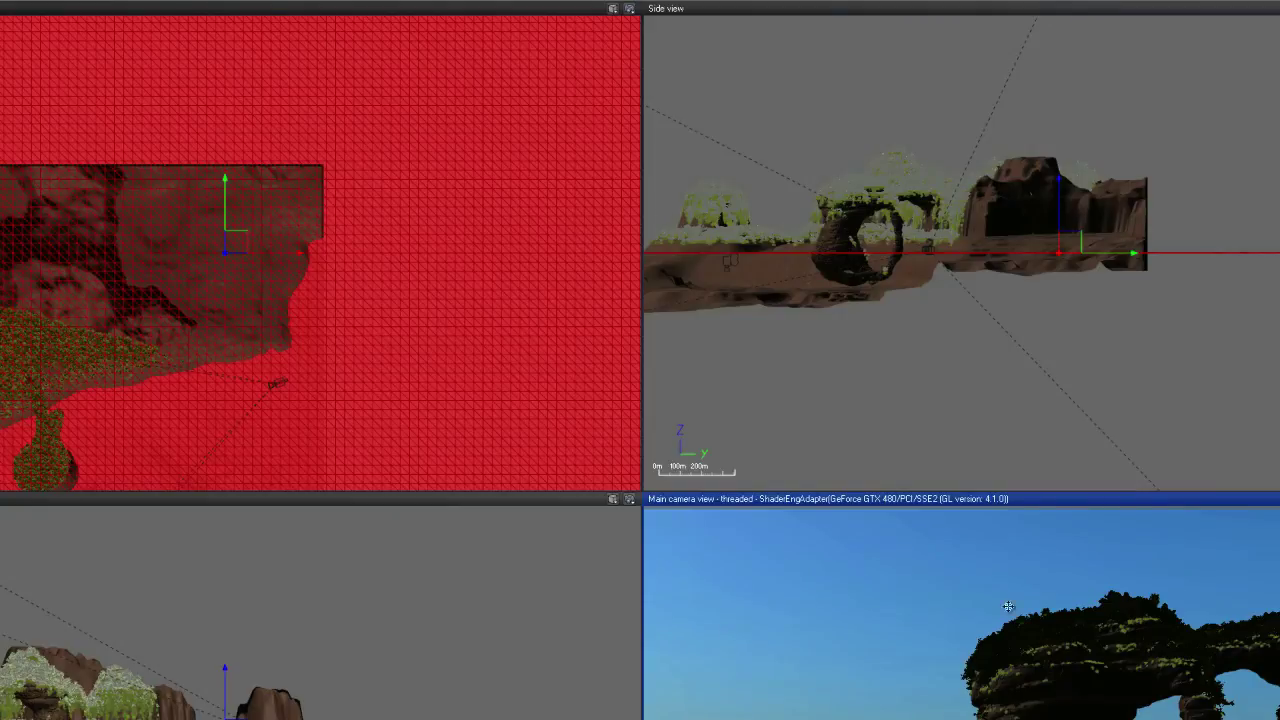
click(582, 436)
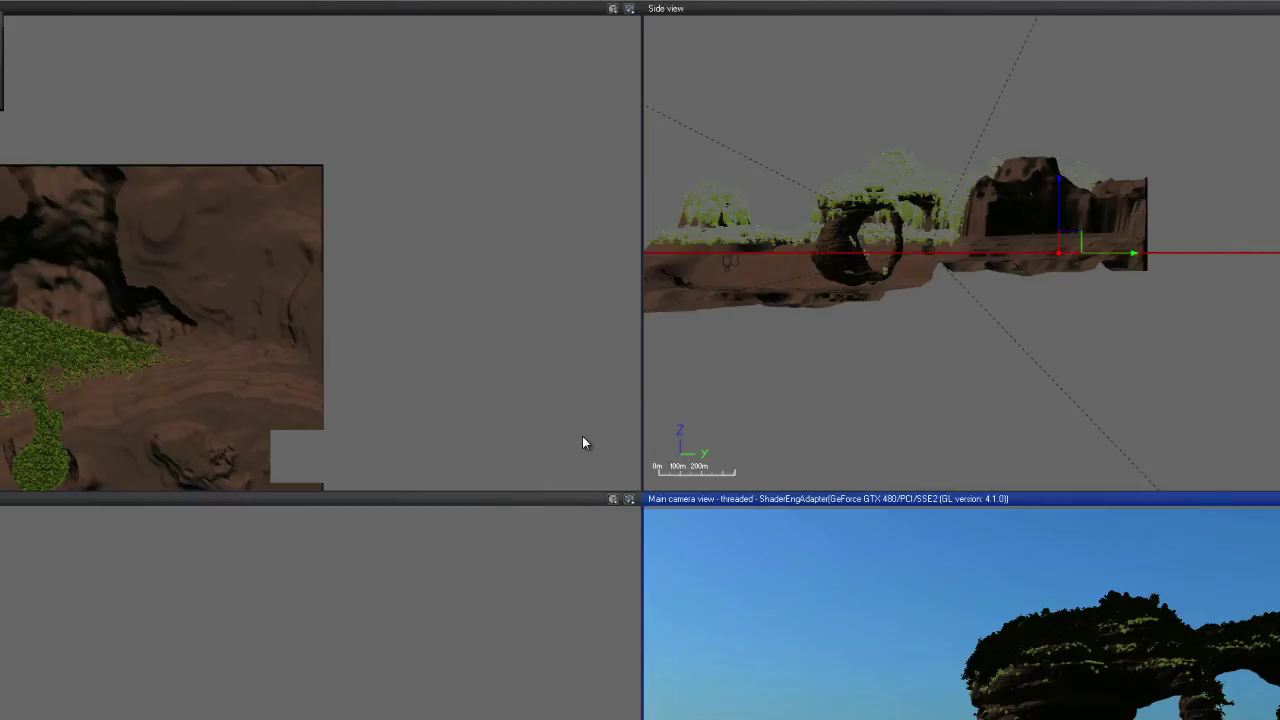
key(F9)
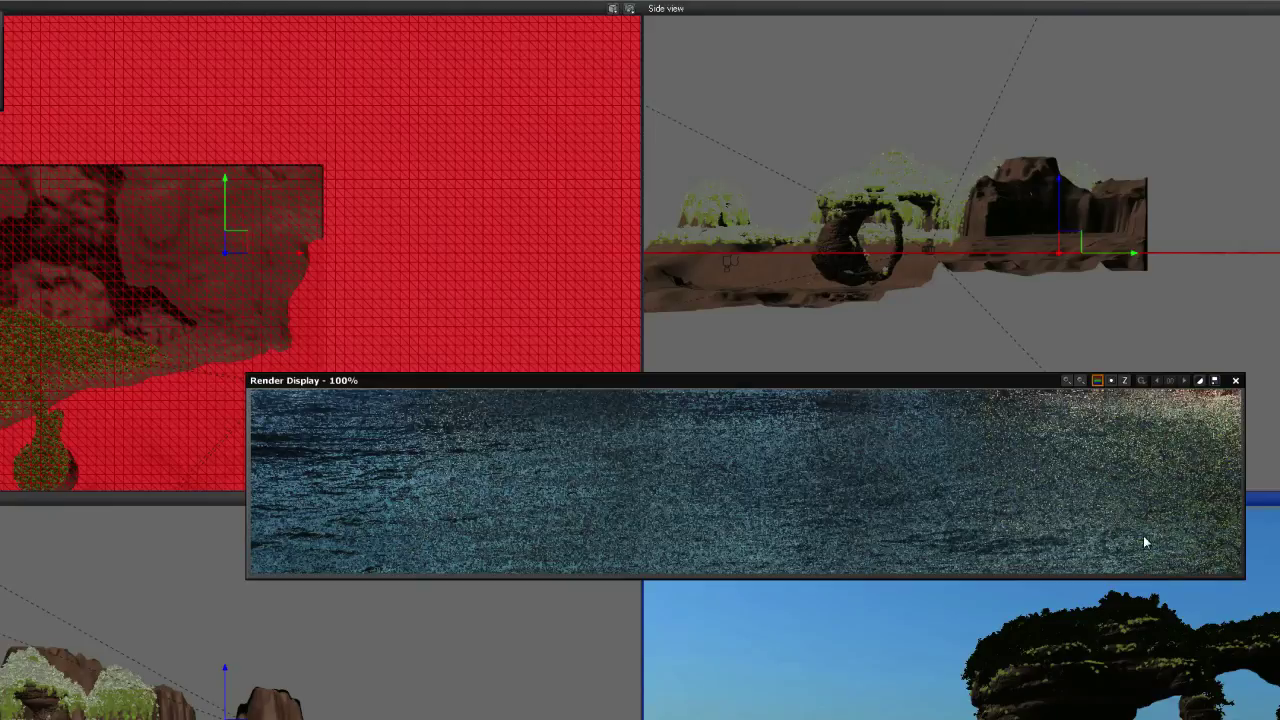
Close the test strip, turn off area-only rendering and launch a full-frame render
click(1236, 382)
click(611, 8)
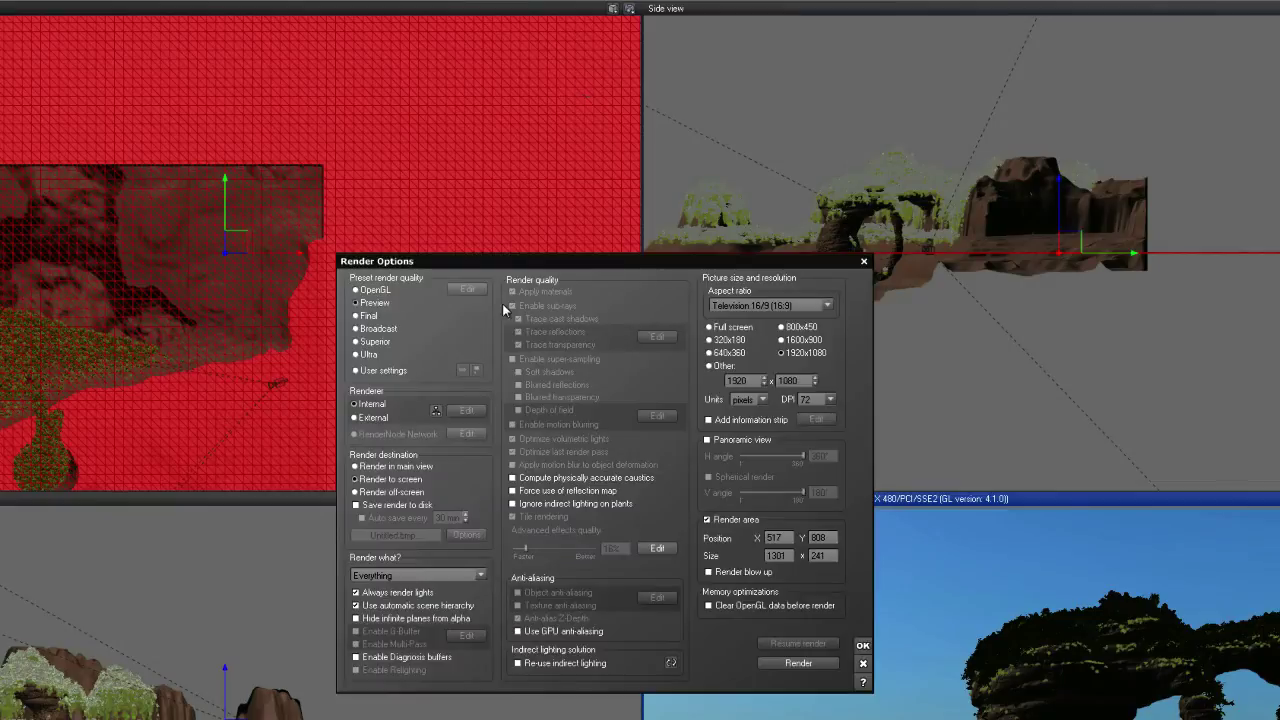
click(862, 664)
key(ctrl+F9)
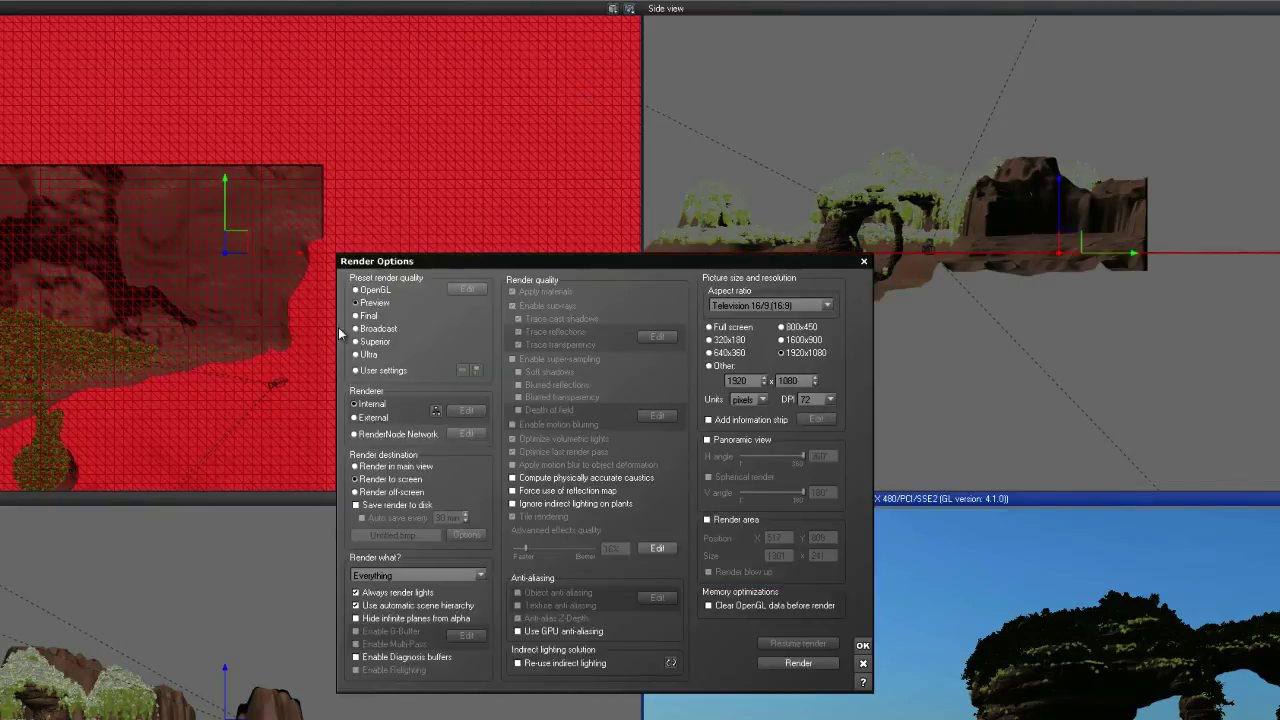
click(797, 663)
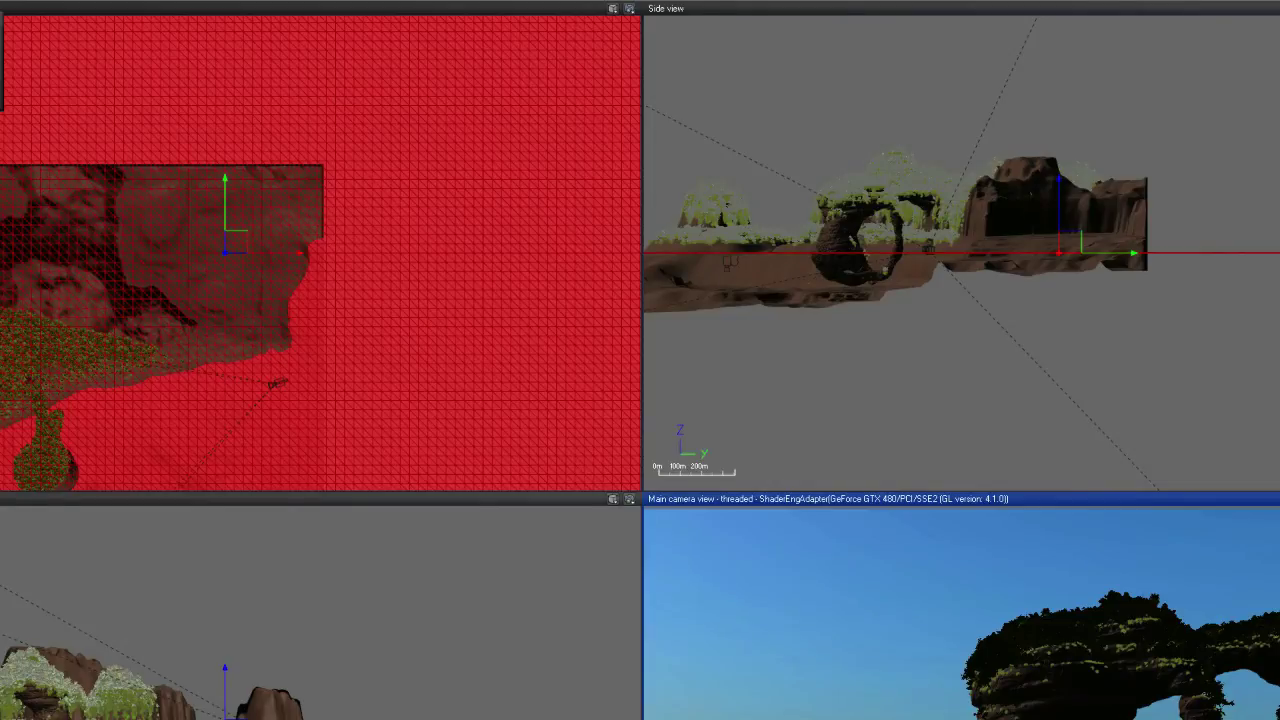